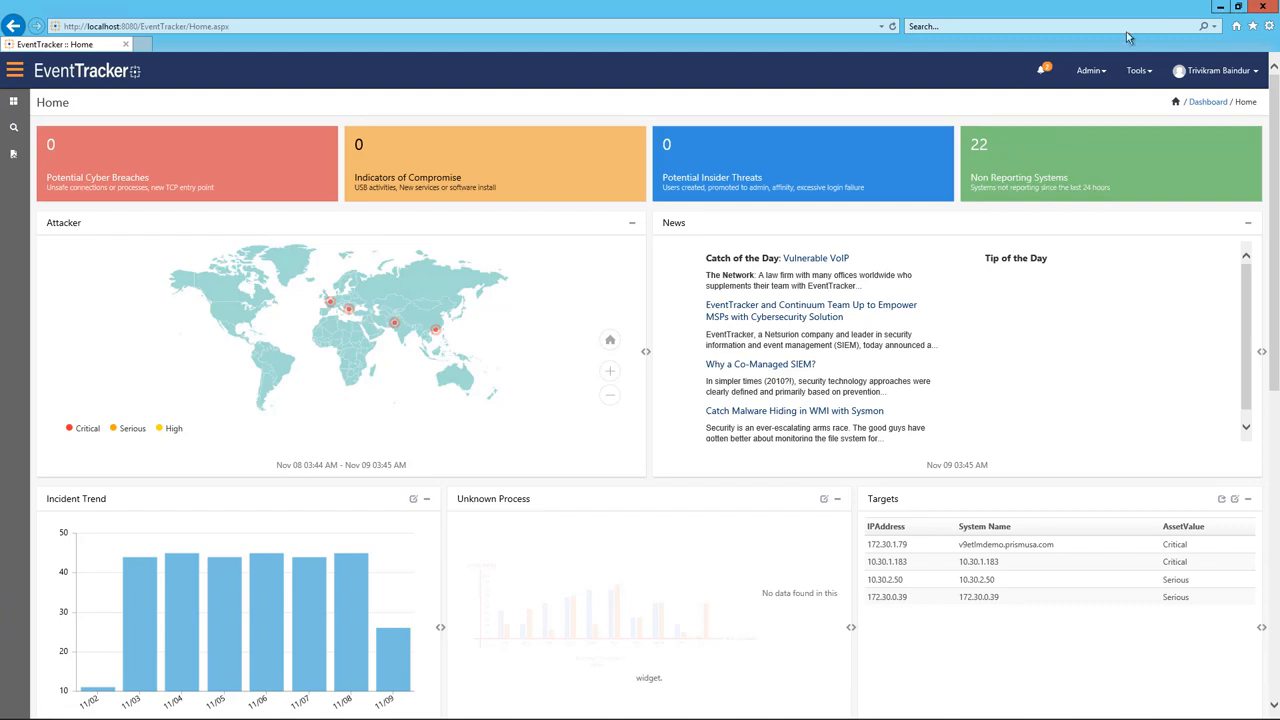
Step: Open the Eventvault administration page and switch the archive filter to the From–To date range
{"action": "left_click", "coordinate": [1094, 76]}
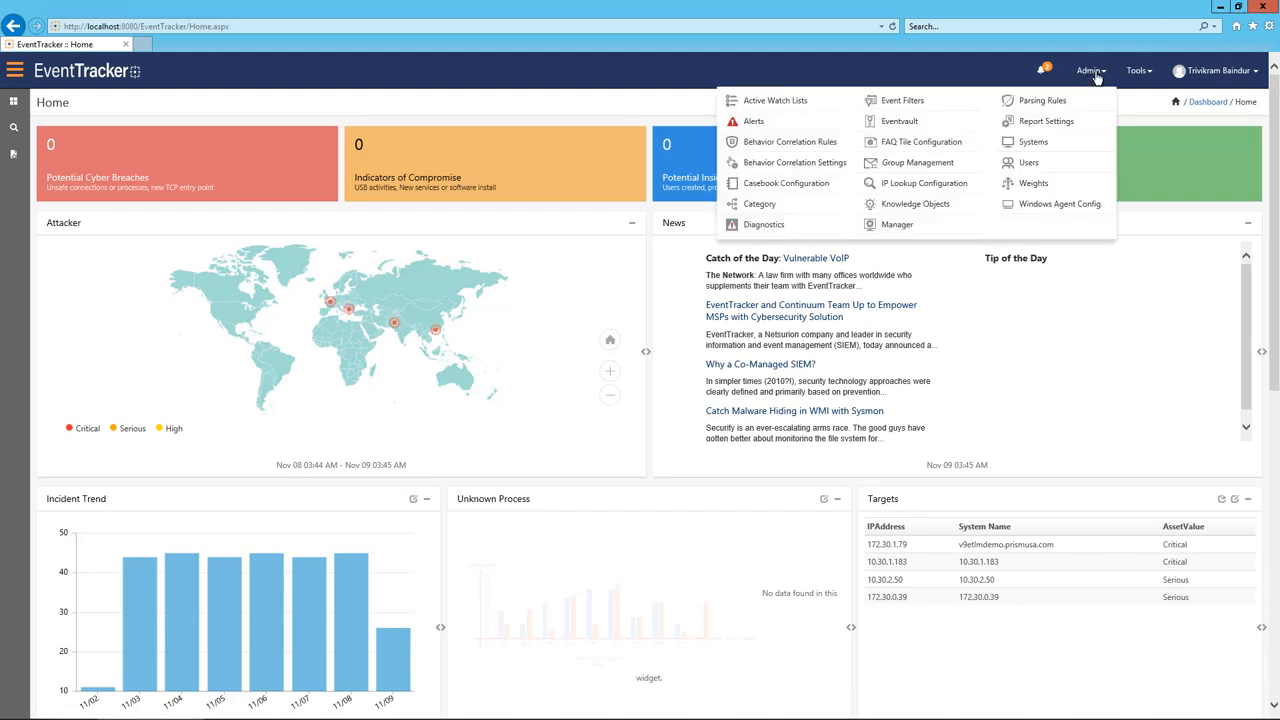
{"action": "left_click", "coordinate": [905, 124]}
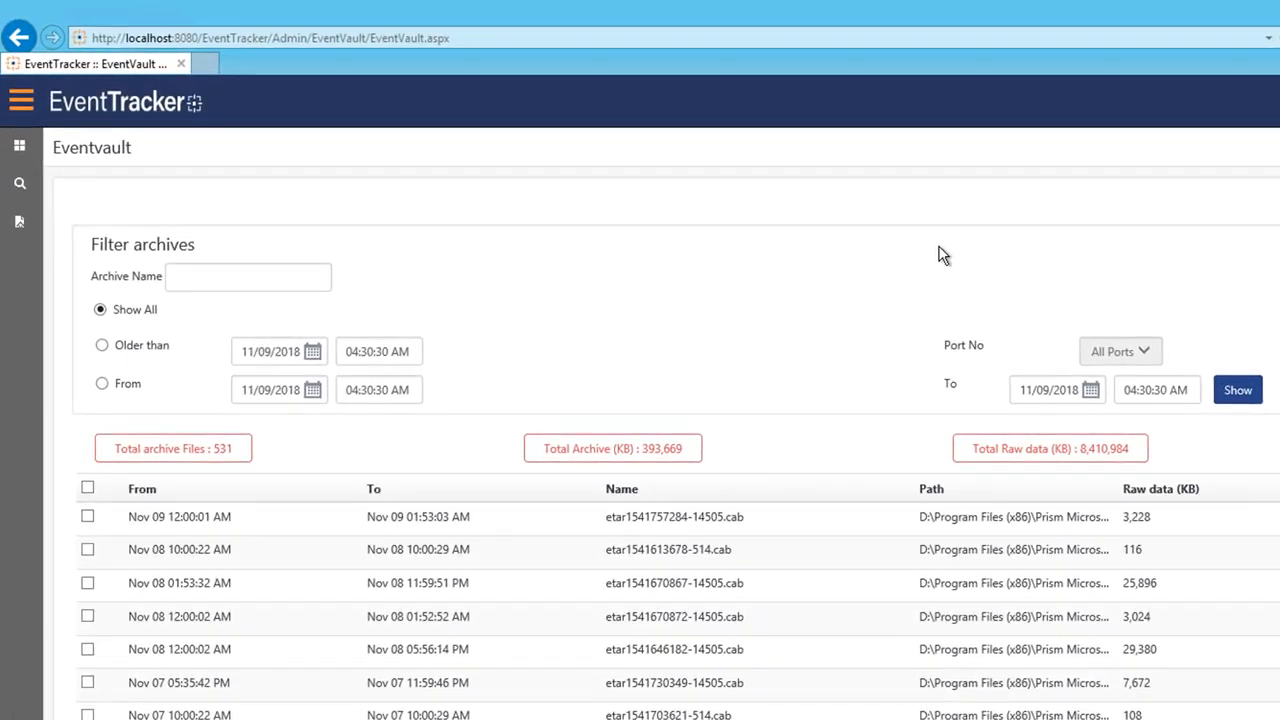
{"action": "left_click", "coordinate": [285, 274]}
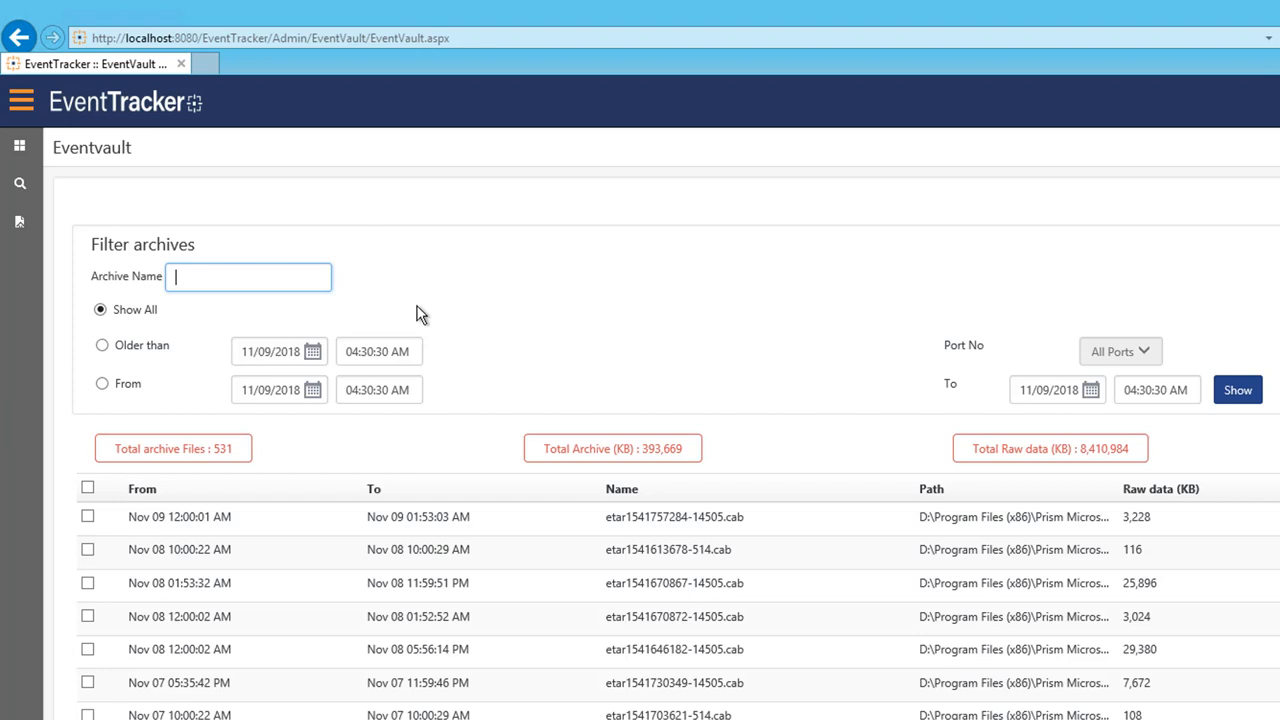
{"action": "left_click", "coordinate": [103, 346]}
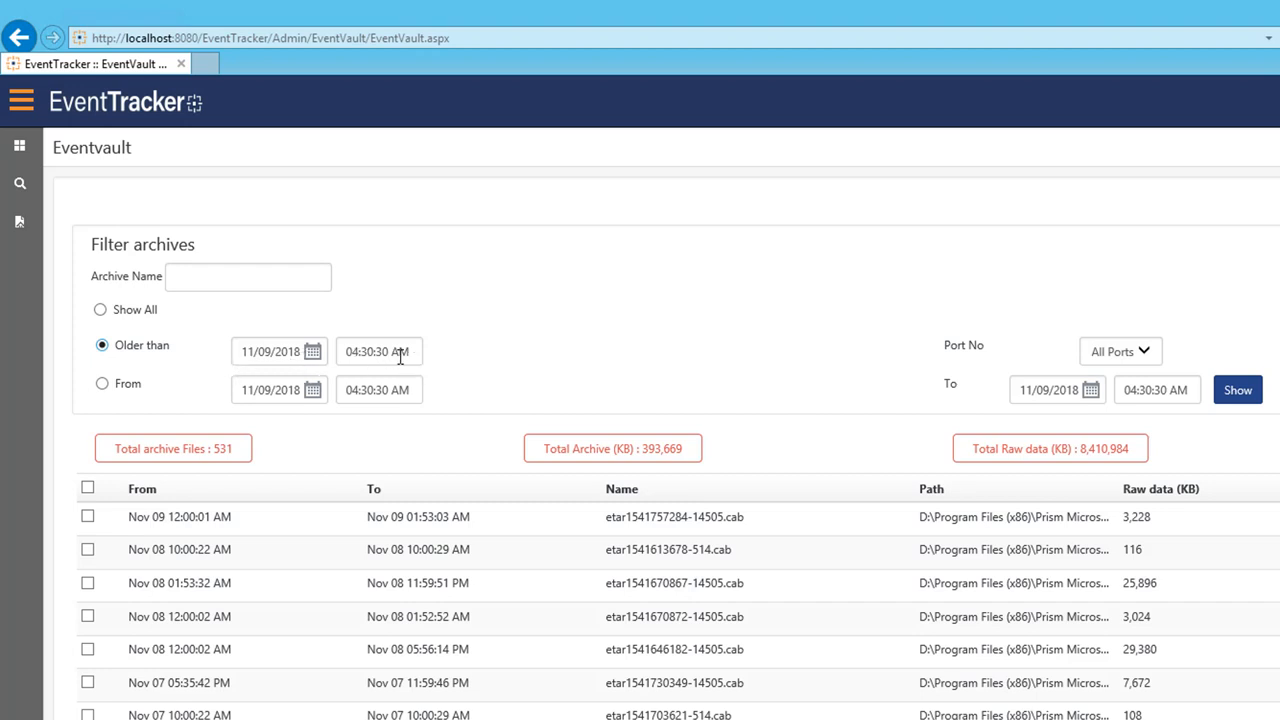
{"action": "left_click", "coordinate": [1143, 354]}
{"action": "left_click", "coordinate": [1210, 331]}
{"action": "left_click", "coordinate": [103, 385]}
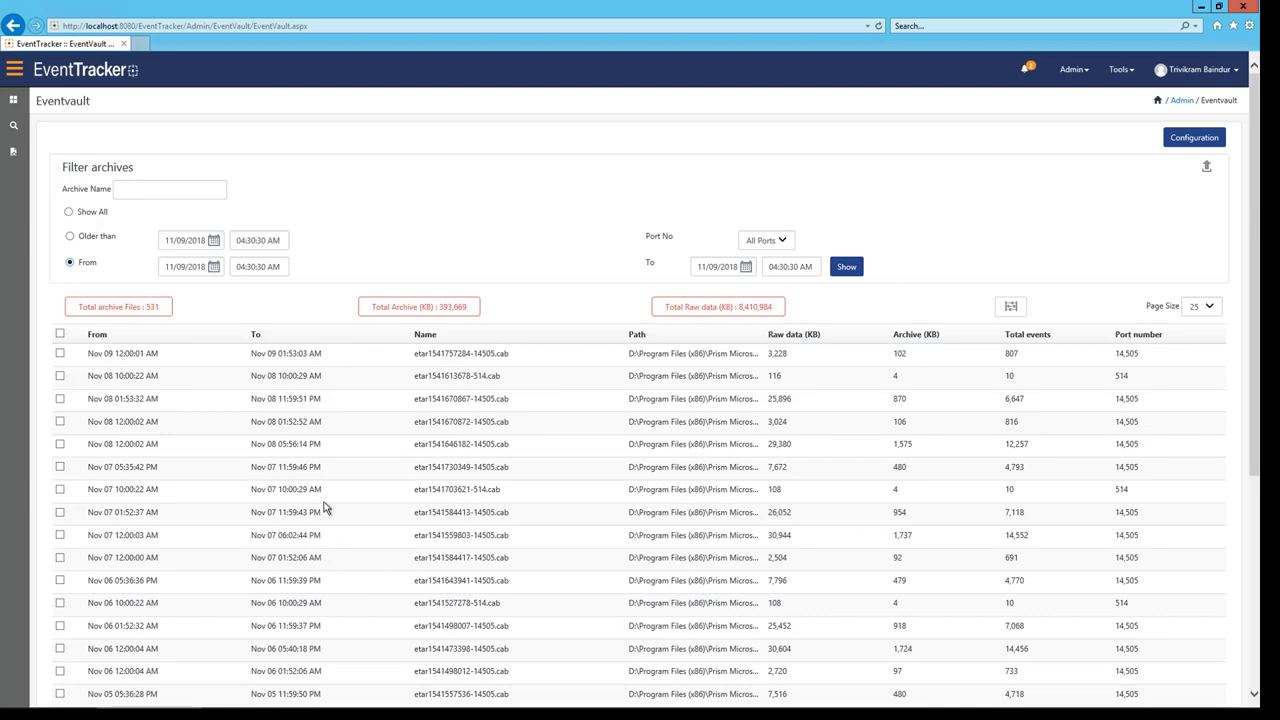
{"action": "scroll", "coordinate": [323, 509], "scroll_direction": "down", "scroll_amount": 2}
{"action": "left_click", "coordinate": [59, 157]}
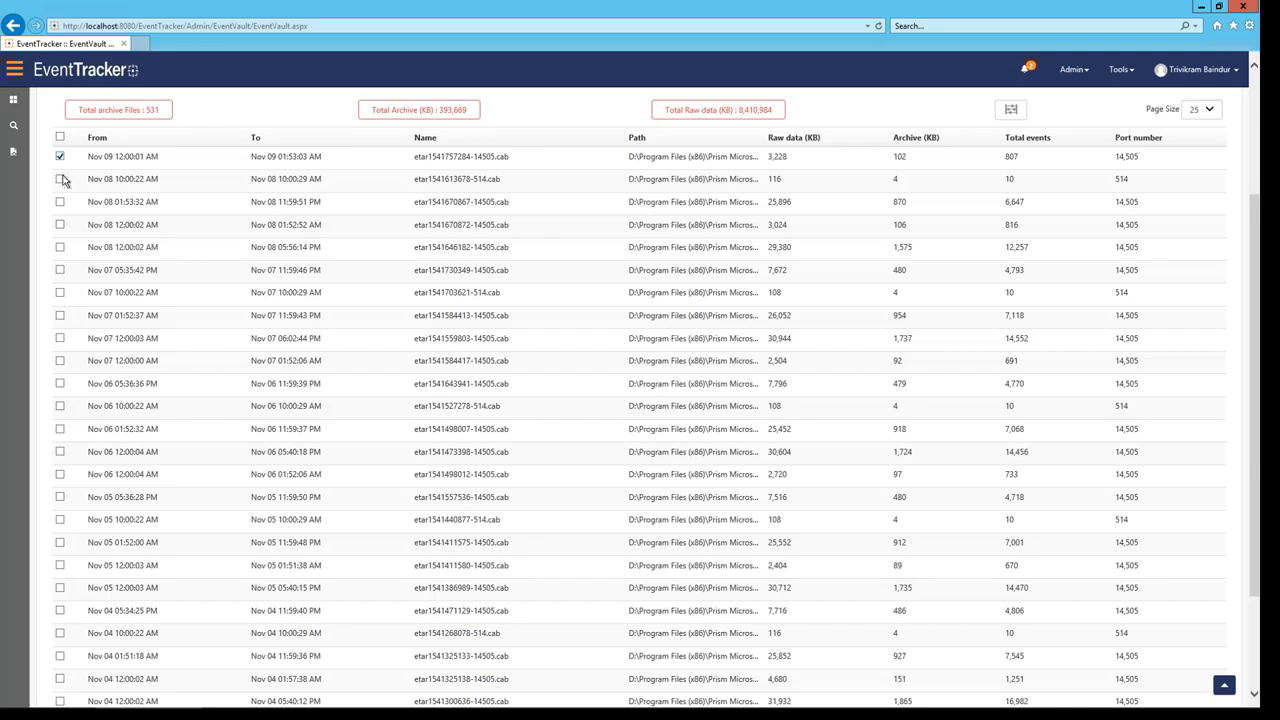
{"action": "left_click", "coordinate": [60, 179]}
{"action": "scroll", "coordinate": [769, 440], "scroll_direction": "up", "scroll_amount": 2}
{"action": "scroll", "coordinate": [767, 443], "scroll_direction": "down", "scroll_amount": 3}
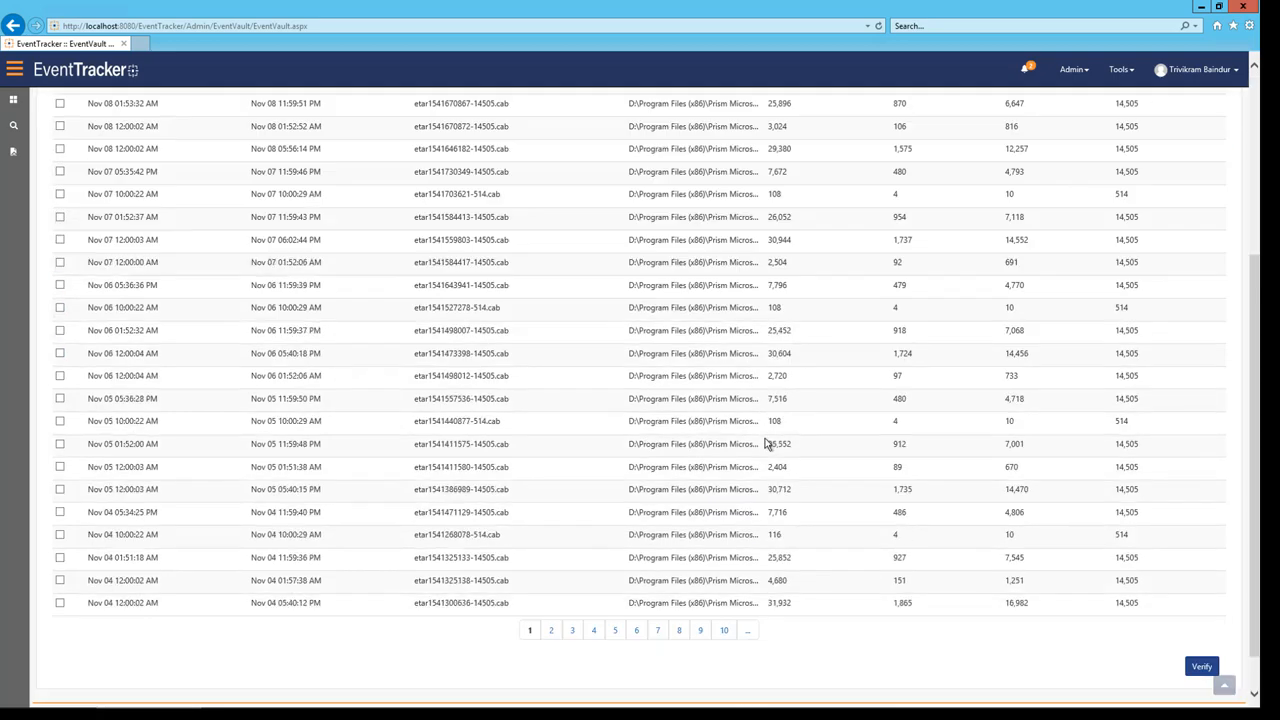
{"action": "scroll", "coordinate": [767, 443], "scroll_direction": "down", "scroll_amount": 1}
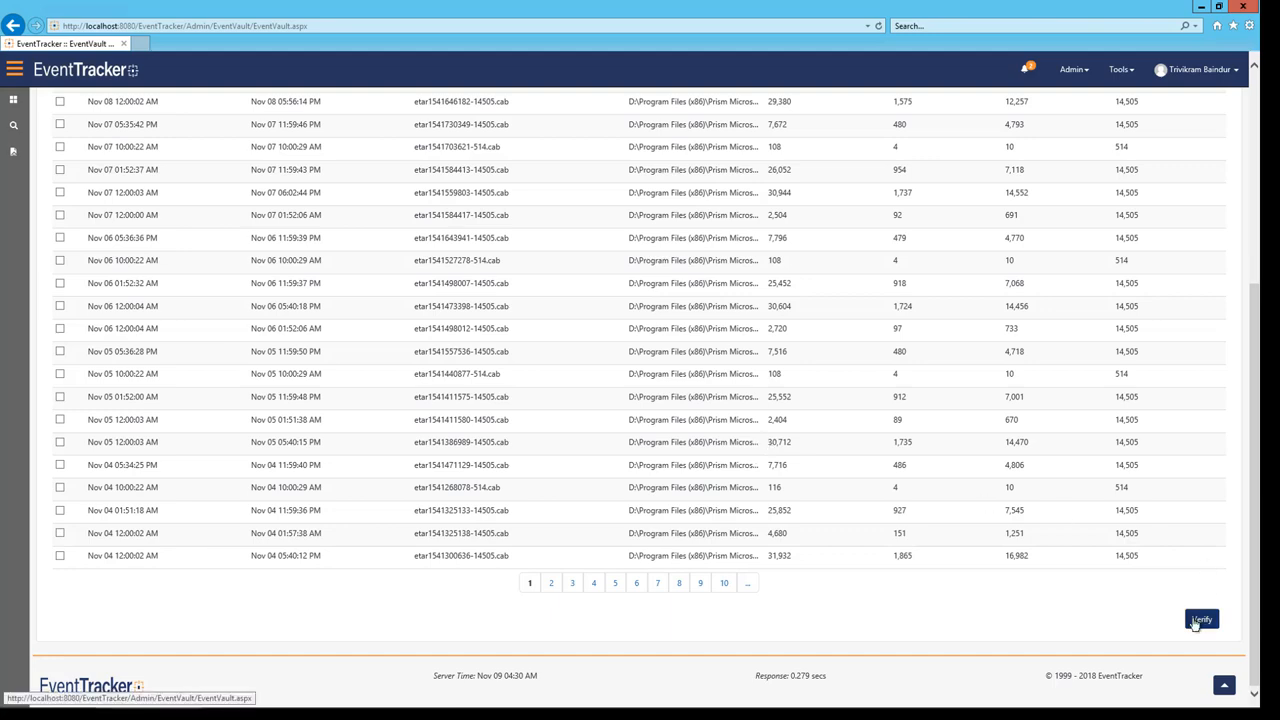
{"action": "left_click", "coordinate": [1199, 621]}
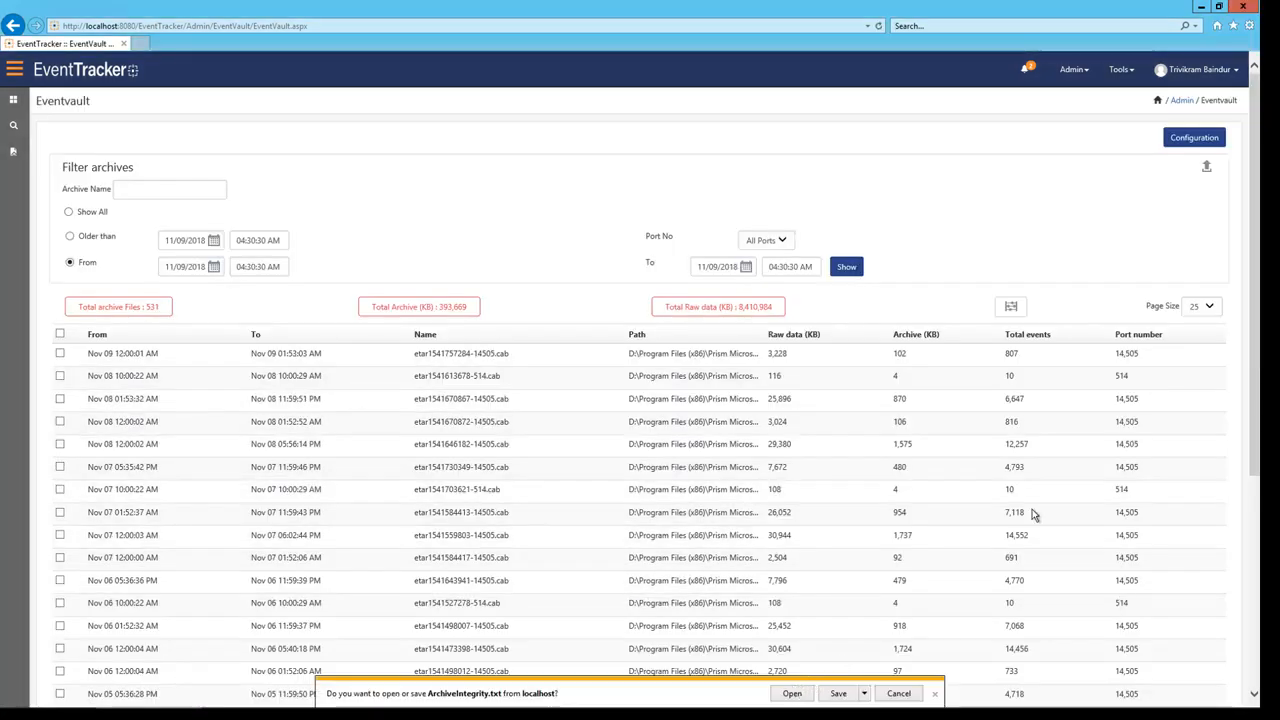
{"action": "left_click", "coordinate": [792, 694]}
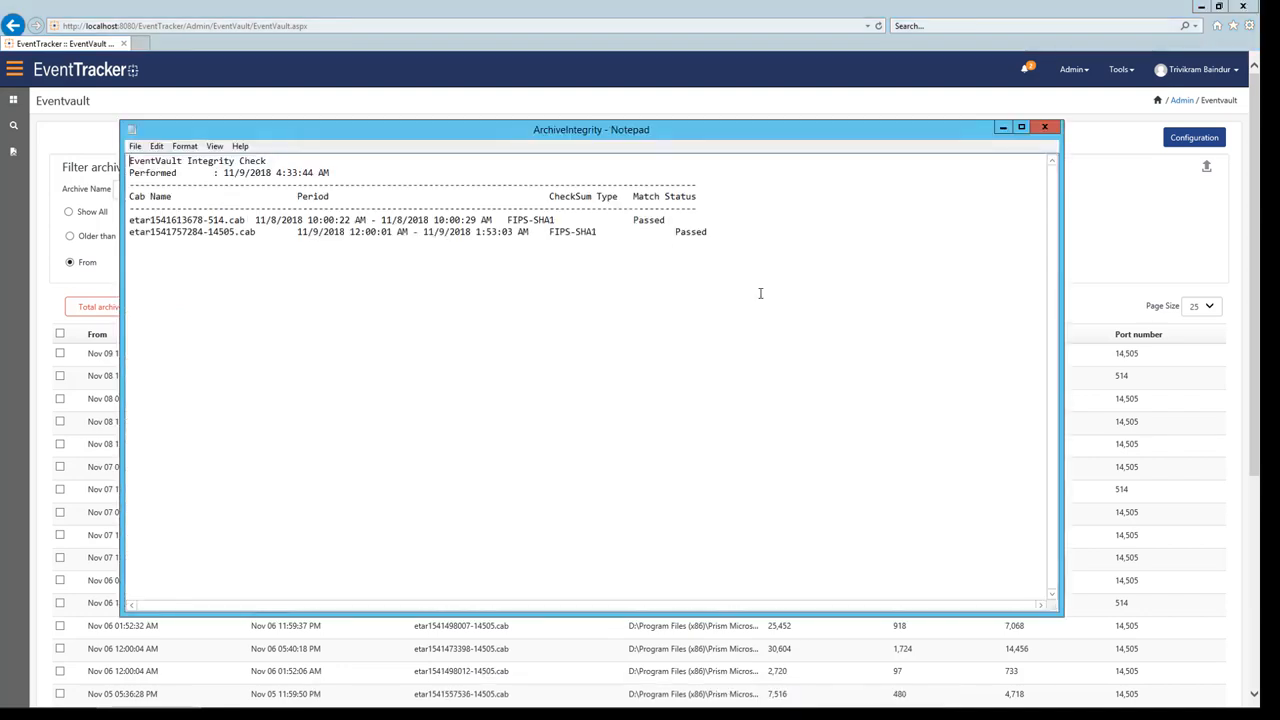
{"action": "left_click", "coordinate": [1044, 126]}
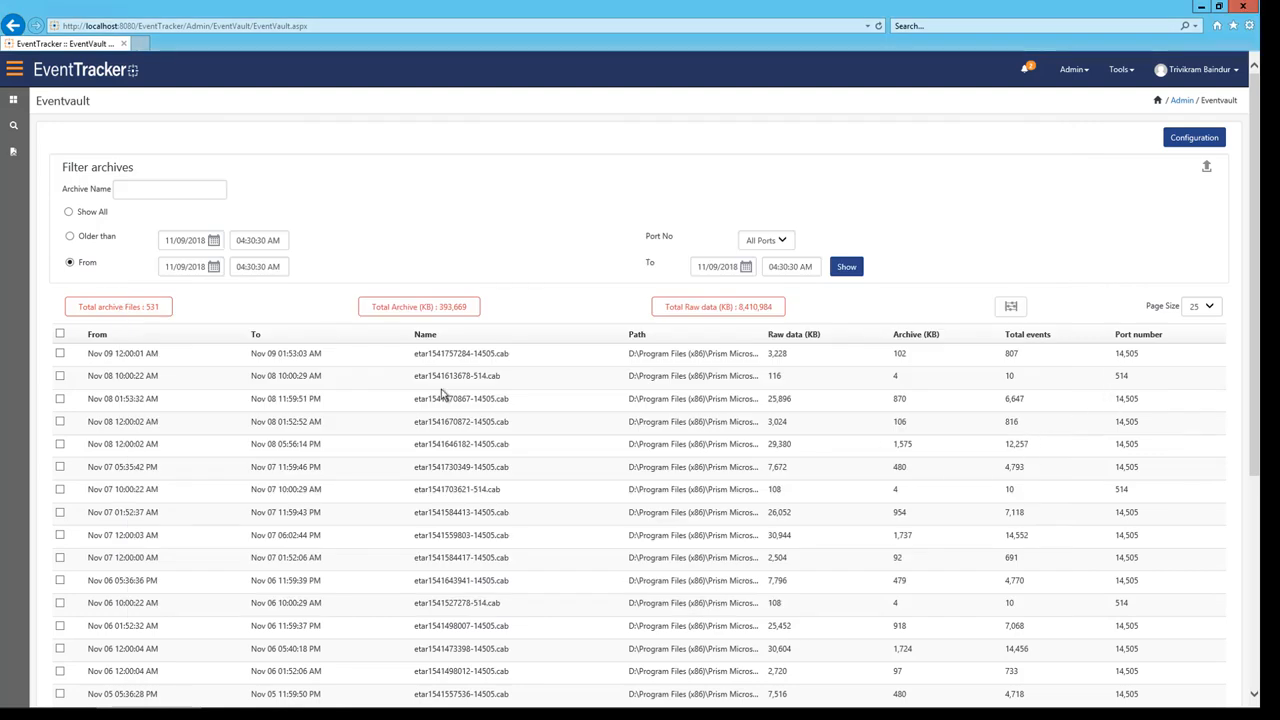
Step: With the newest archive selected, review the archive size summary and the vault's storage, frequency and purge configuration
{"action": "left_click", "coordinate": [60, 353]}
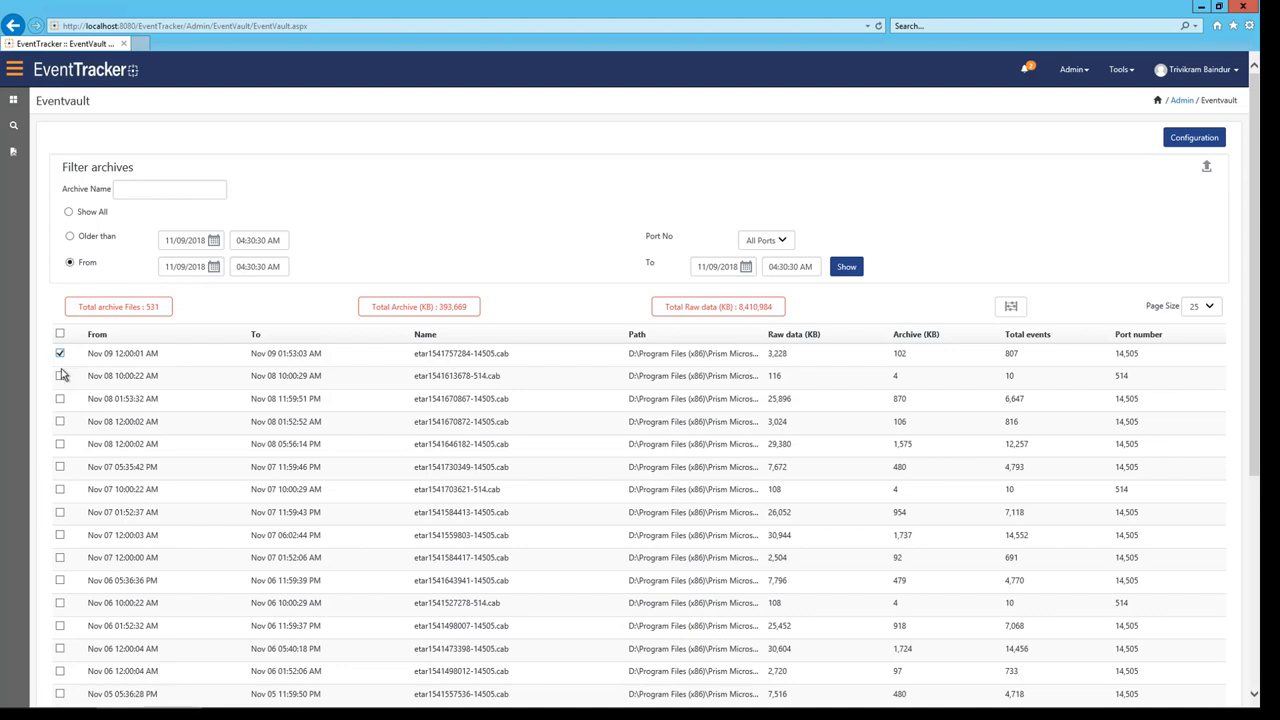
{"action": "left_click", "coordinate": [60, 375]}
{"action": "left_click", "coordinate": [1009, 310]}
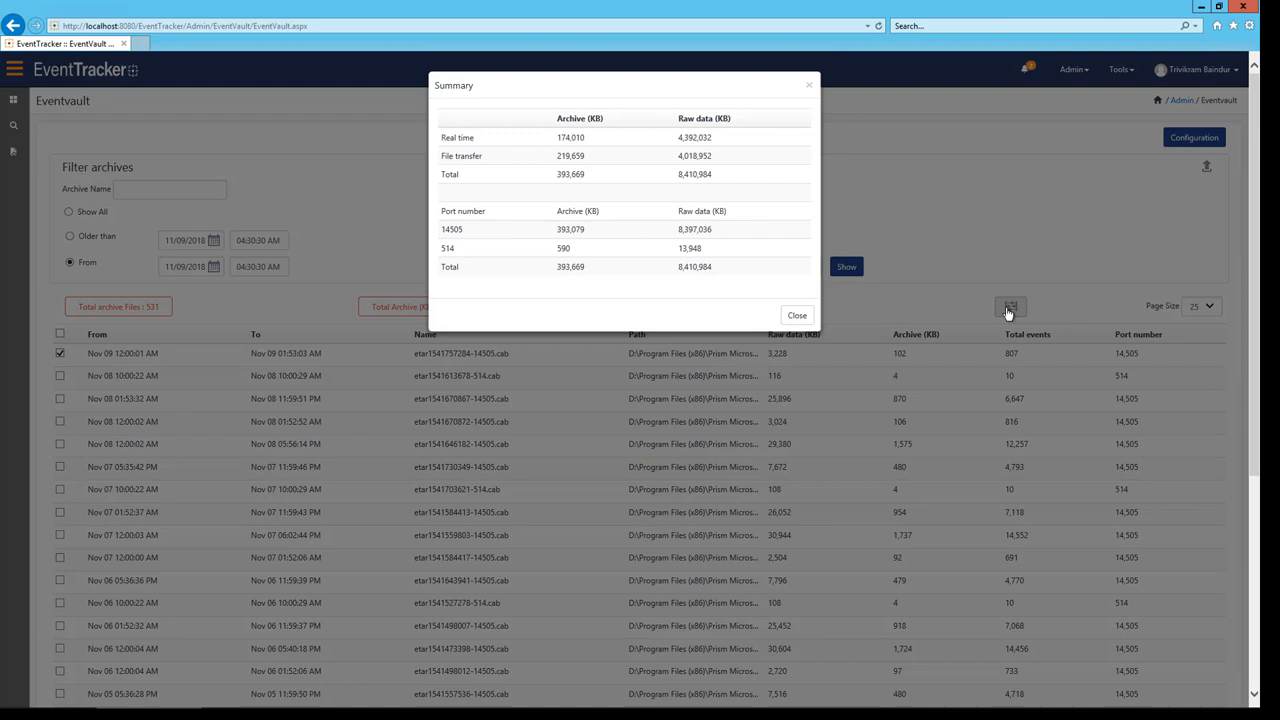
{"action": "left_click", "coordinate": [801, 318]}
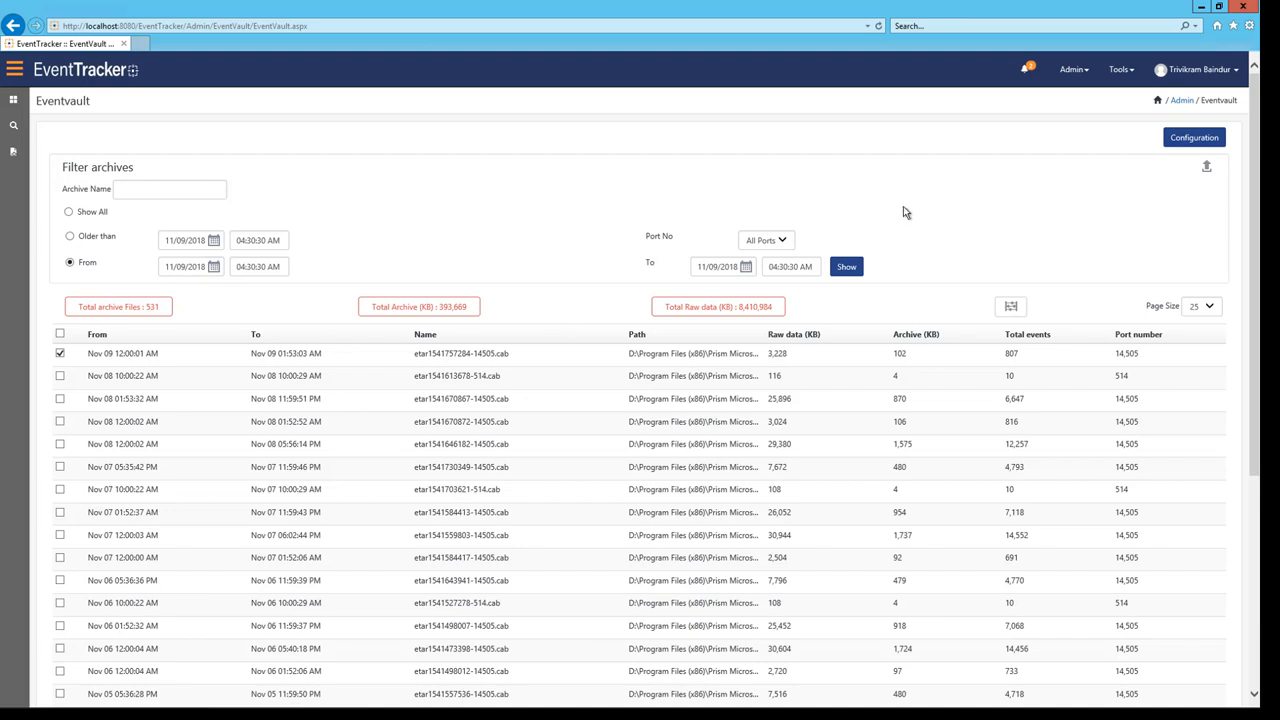
{"action": "left_click", "coordinate": [1195, 140]}
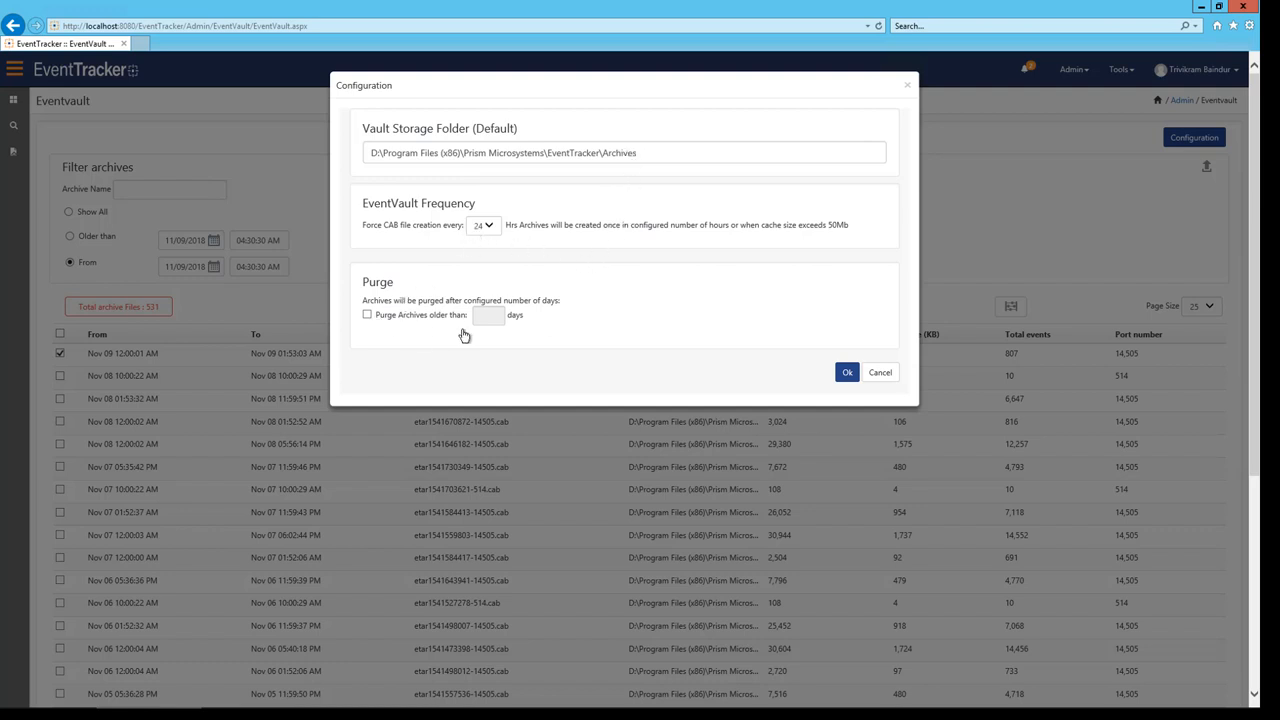
{"action": "left_click", "coordinate": [847, 372]}
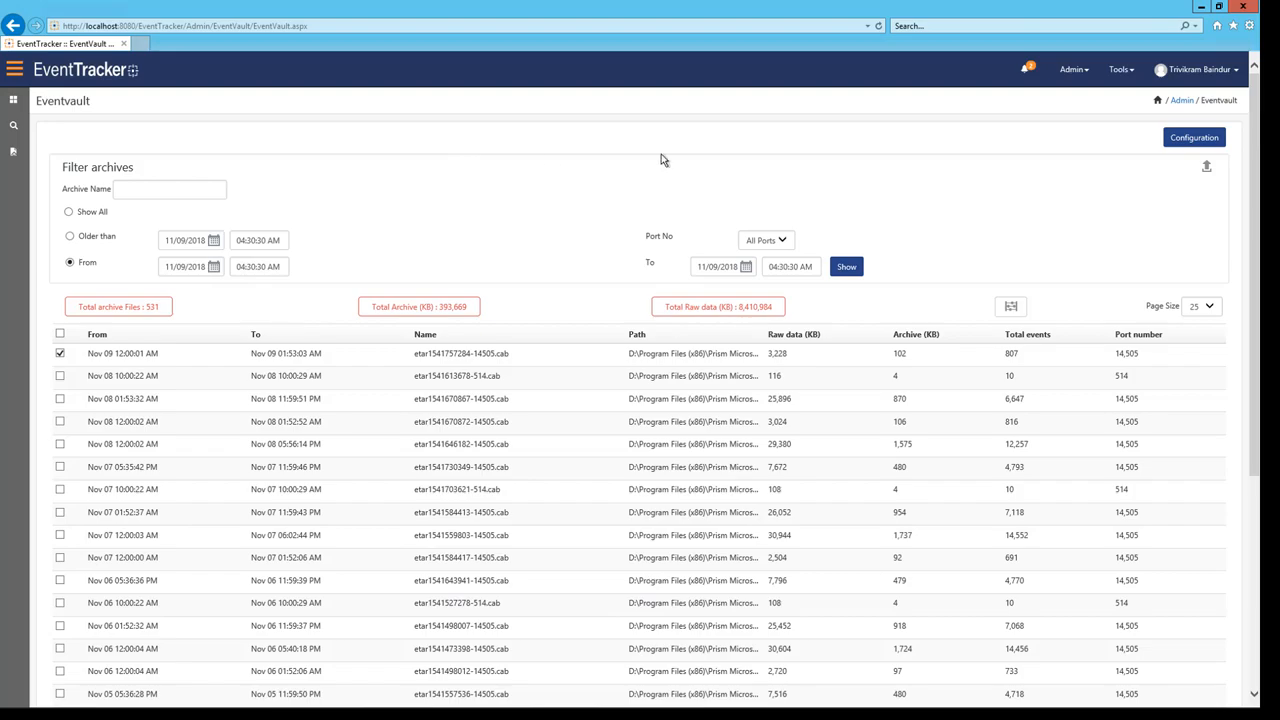
Step: Switch to the EventTracker Control Panel from the desktop, allow it to run, and launch EventVault
{"action": "left_click", "coordinate": [1203, 7]}
{"action": "double_click", "coordinate": [33, 180]}
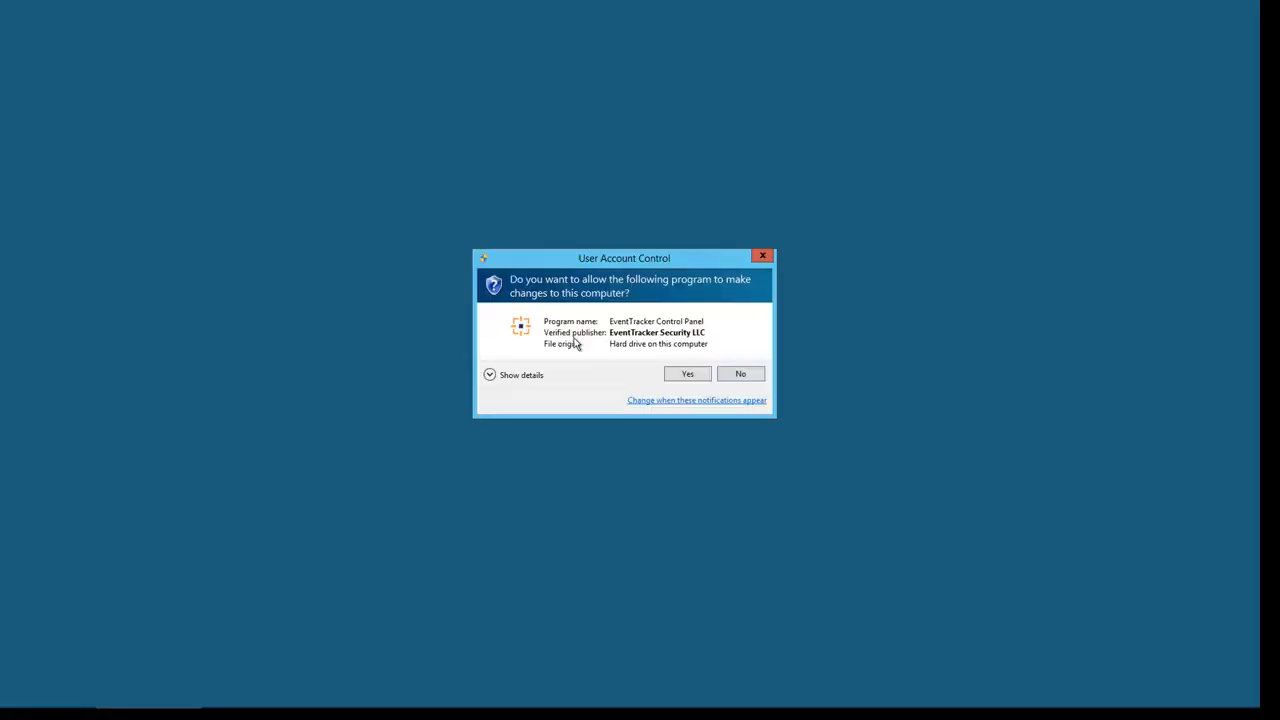
{"action": "left_click", "coordinate": [677, 375]}
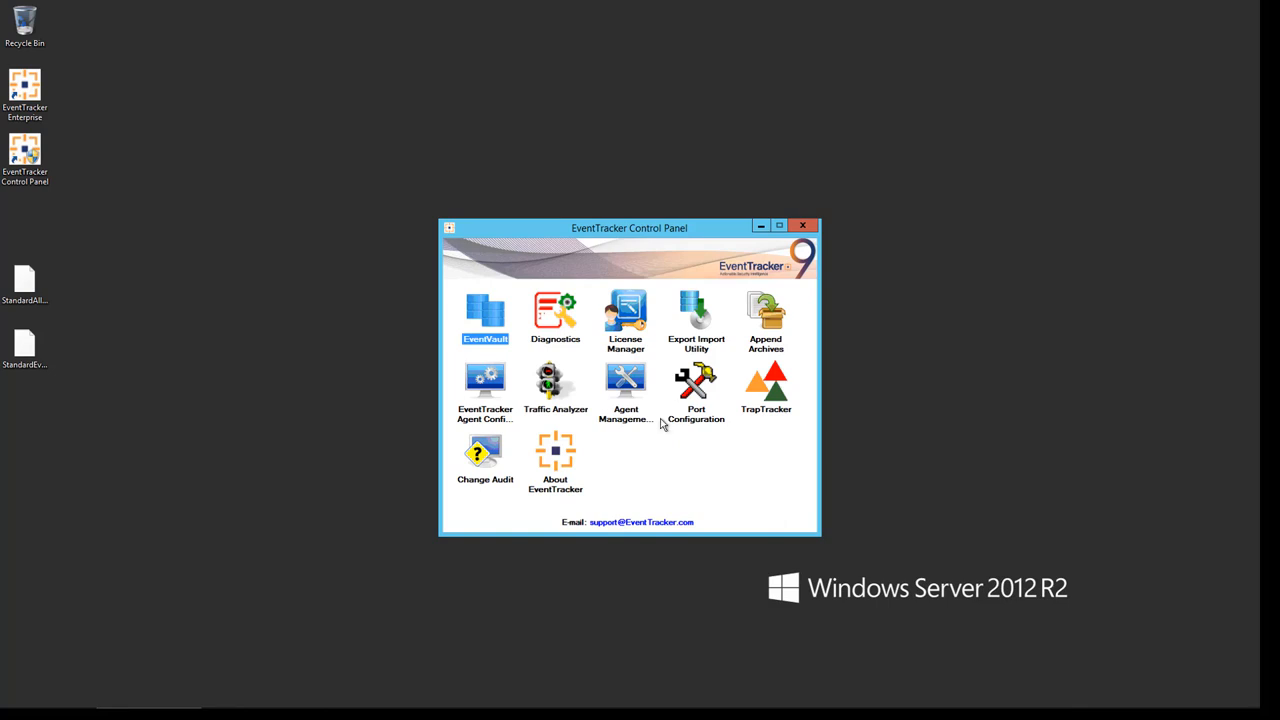
{"action": "double_click", "coordinate": [491, 316]}
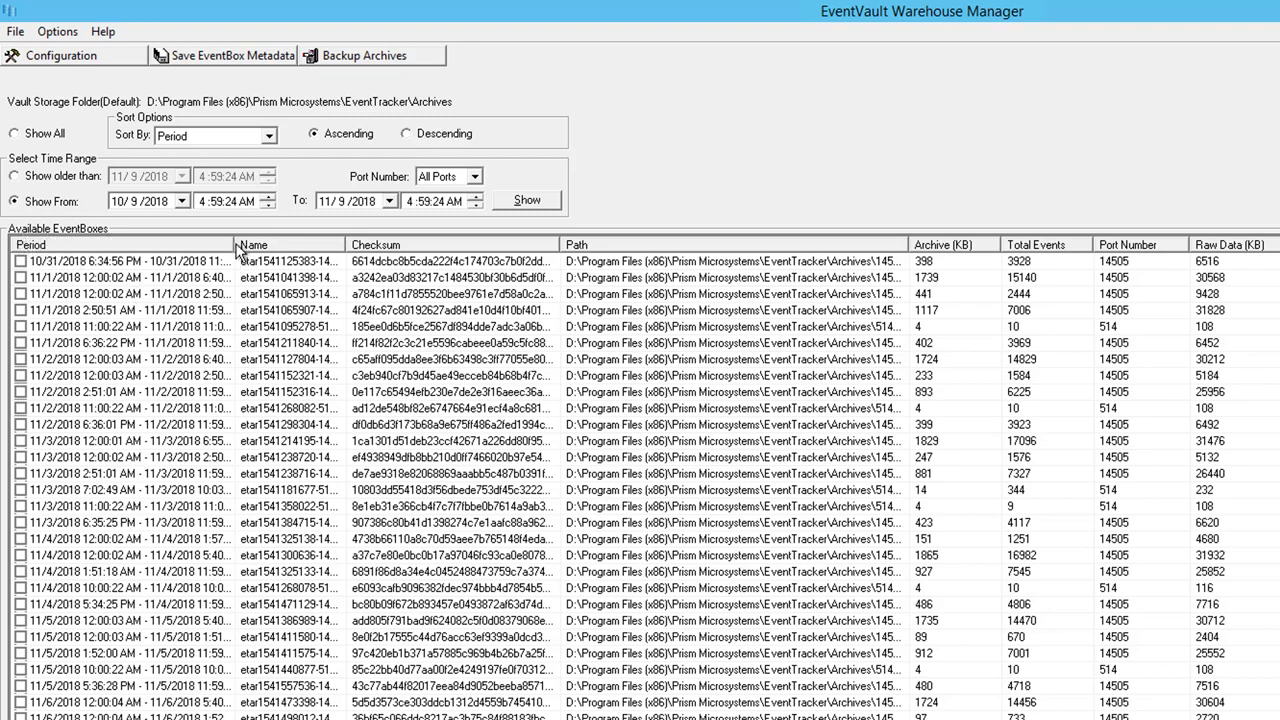
Step: Widen the Period, Name and Path columns of the available EventBoxes list to show their full entries
{"action": "left_click_drag", "start_coordinate": [234, 244], "coordinate": [378, 250]}
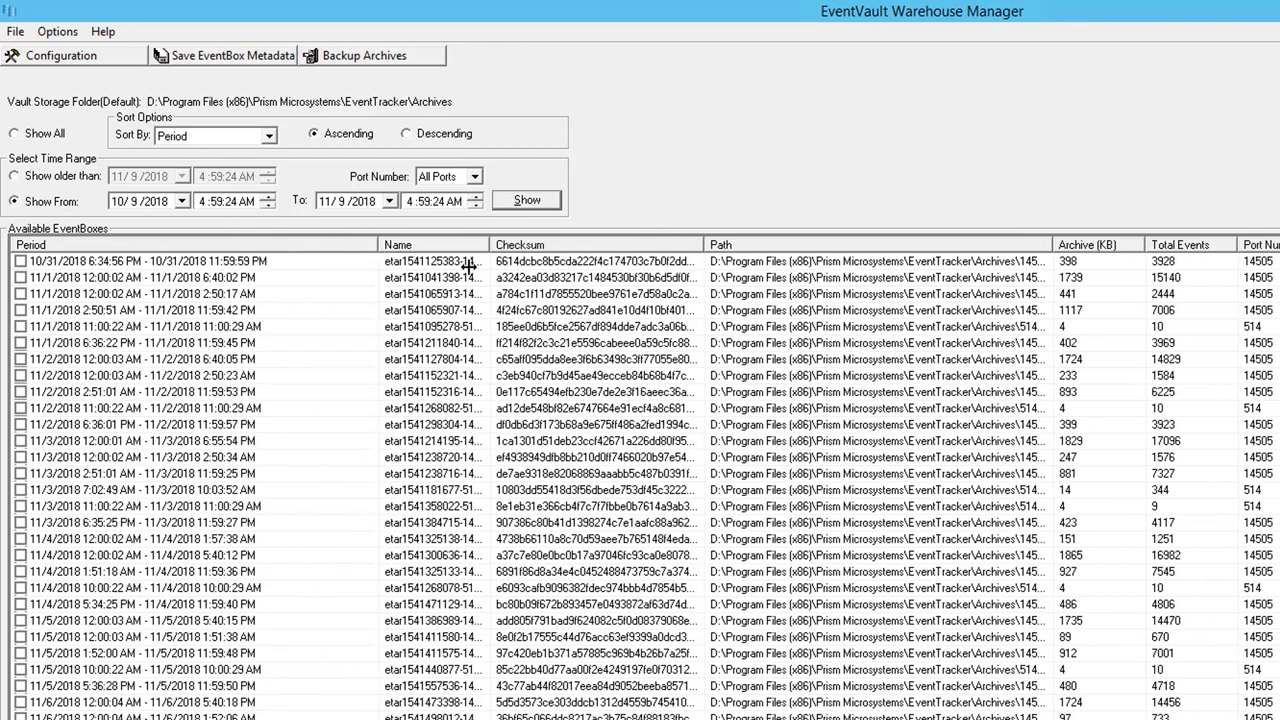
{"action": "left_click_drag", "start_coordinate": [489, 247], "coordinate": [615, 253]}
{"action": "left_click_drag", "start_coordinate": [704, 258], "coordinate": [762, 256]}
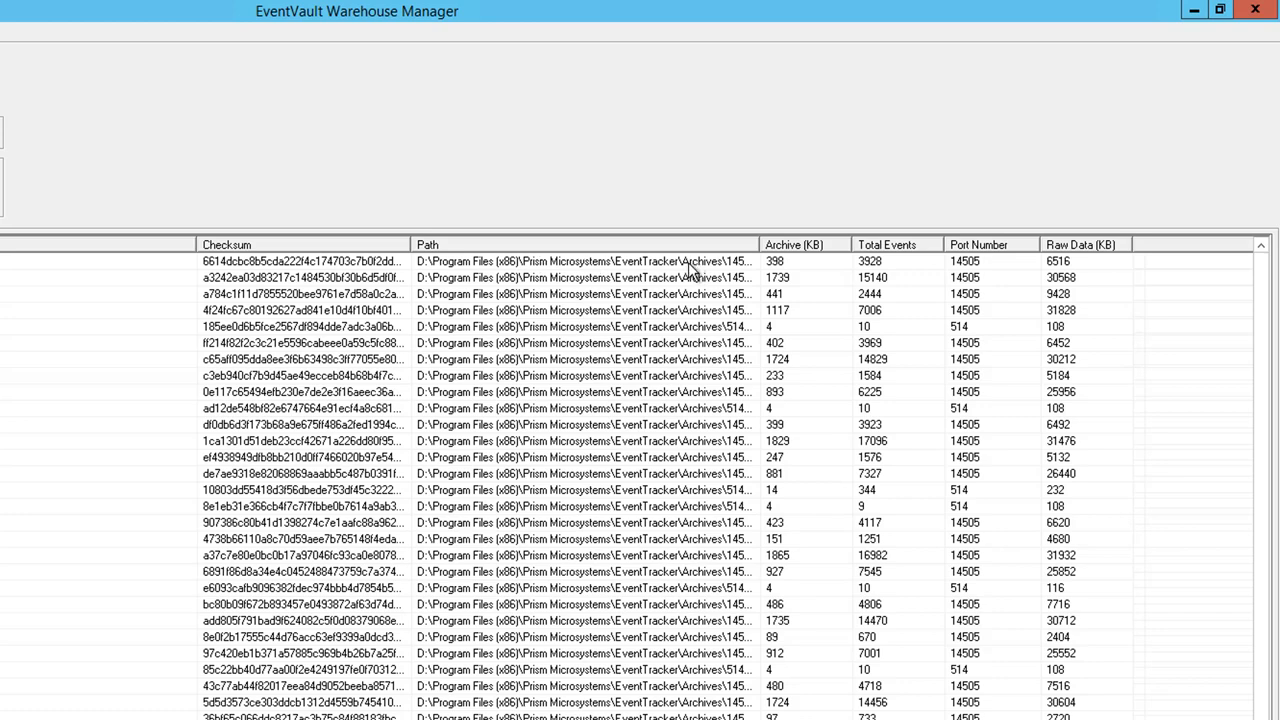
{"action": "left_click_drag", "start_coordinate": [757, 240], "coordinate": [1003, 245]}
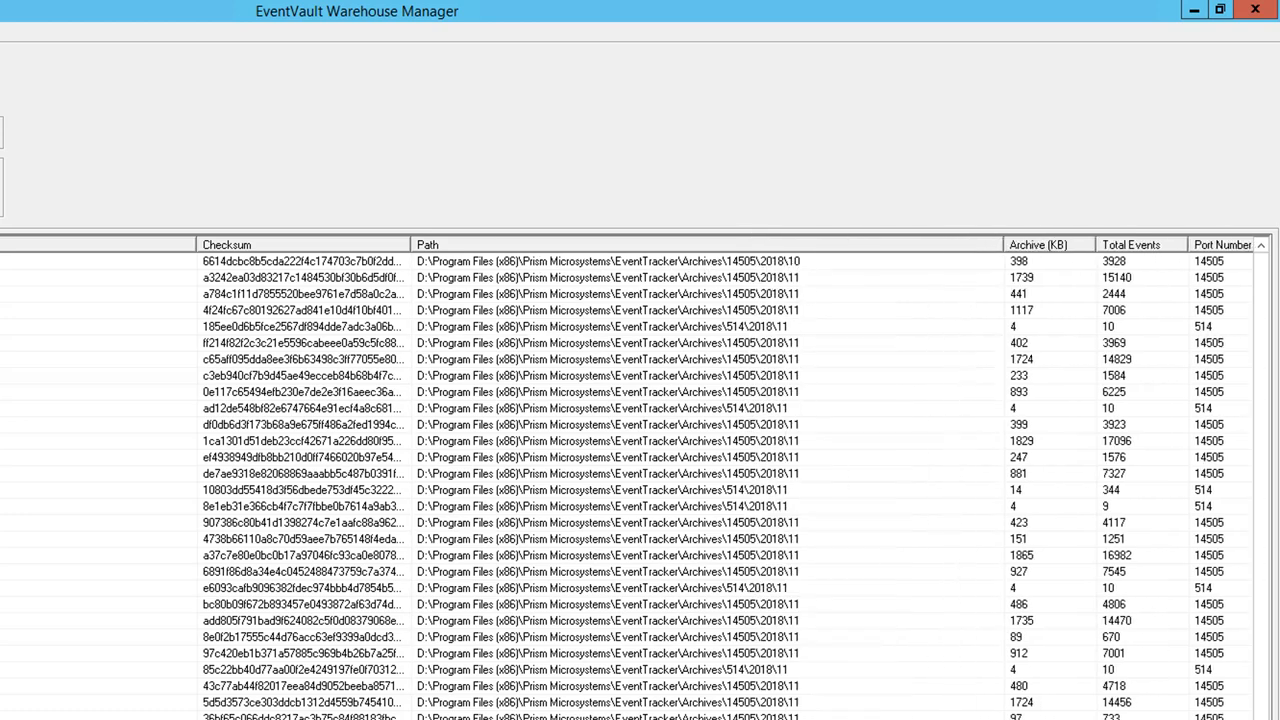
{"action": "scroll", "coordinate": [706, 478], "scroll_direction": "right", "scroll_amount": 3}
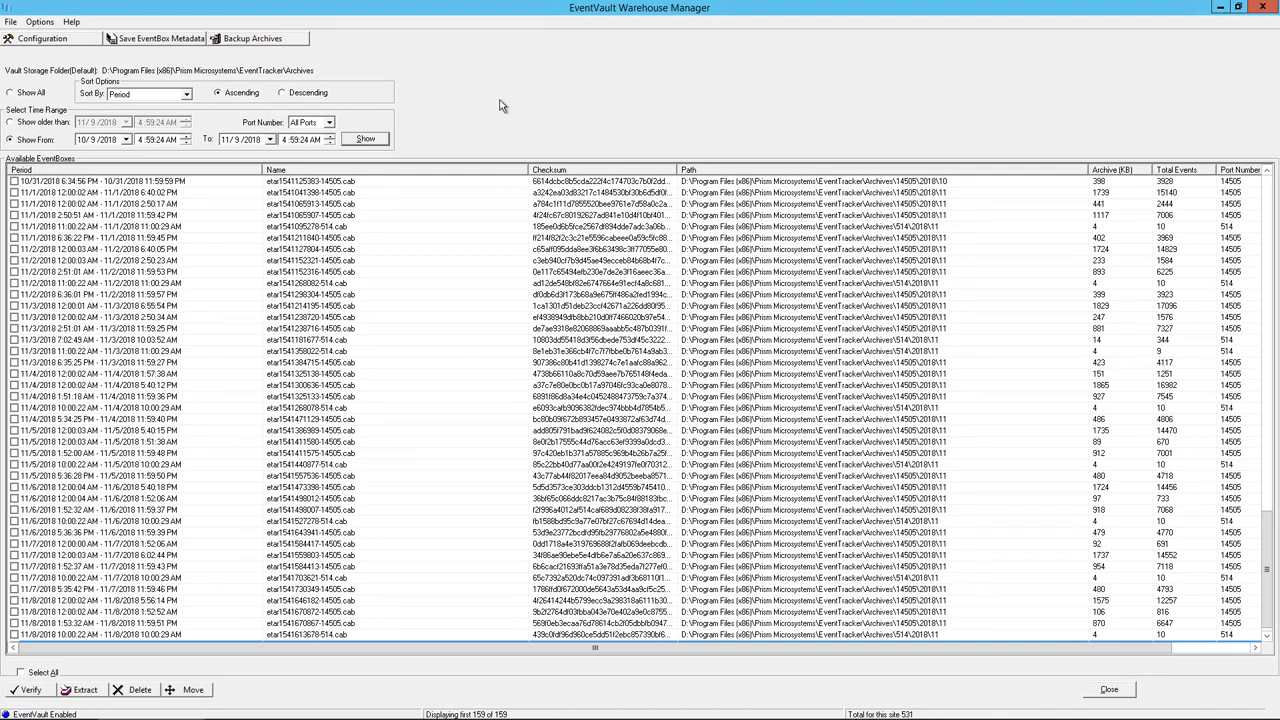
Step: Open the EventVault configuration and examine the storage folder selection and the available CAB creation frequencies
{"action": "left_click", "coordinate": [59, 43]}
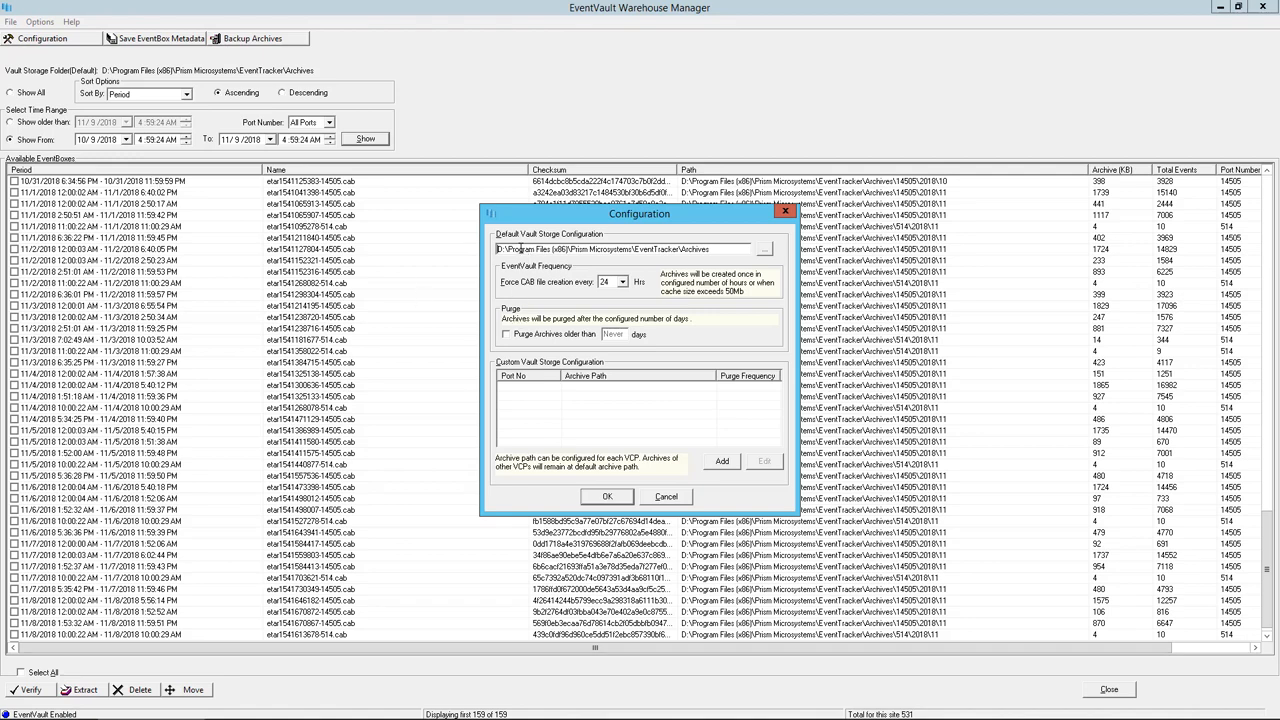
{"action": "left_click_drag", "start_coordinate": [514, 249], "coordinate": [724, 258]}
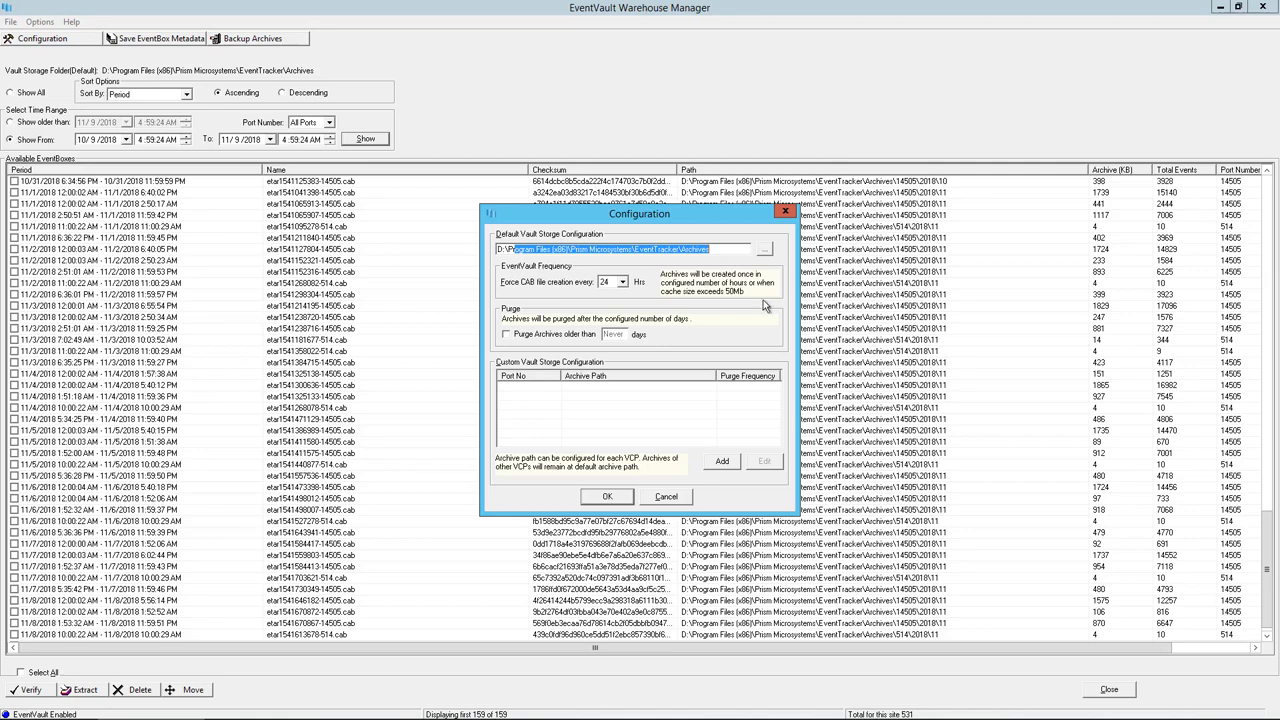
{"action": "left_click", "coordinate": [763, 249]}
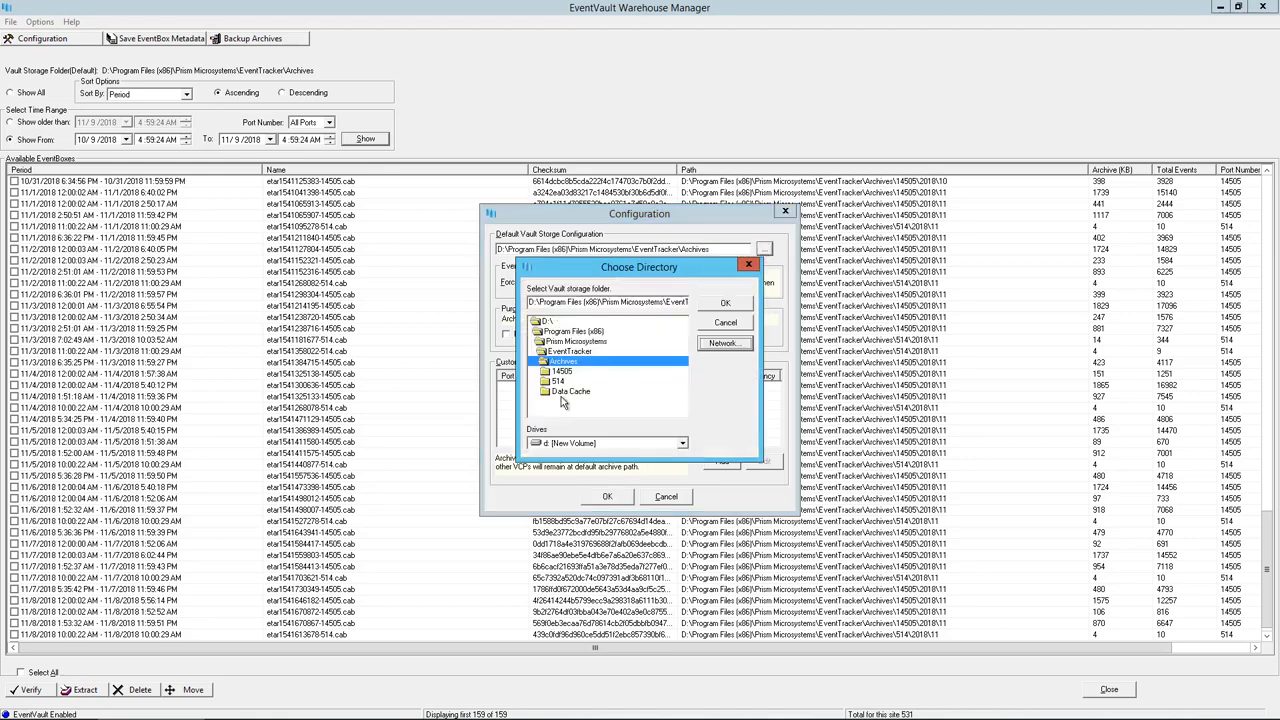
{"action": "left_click", "coordinate": [749, 265]}
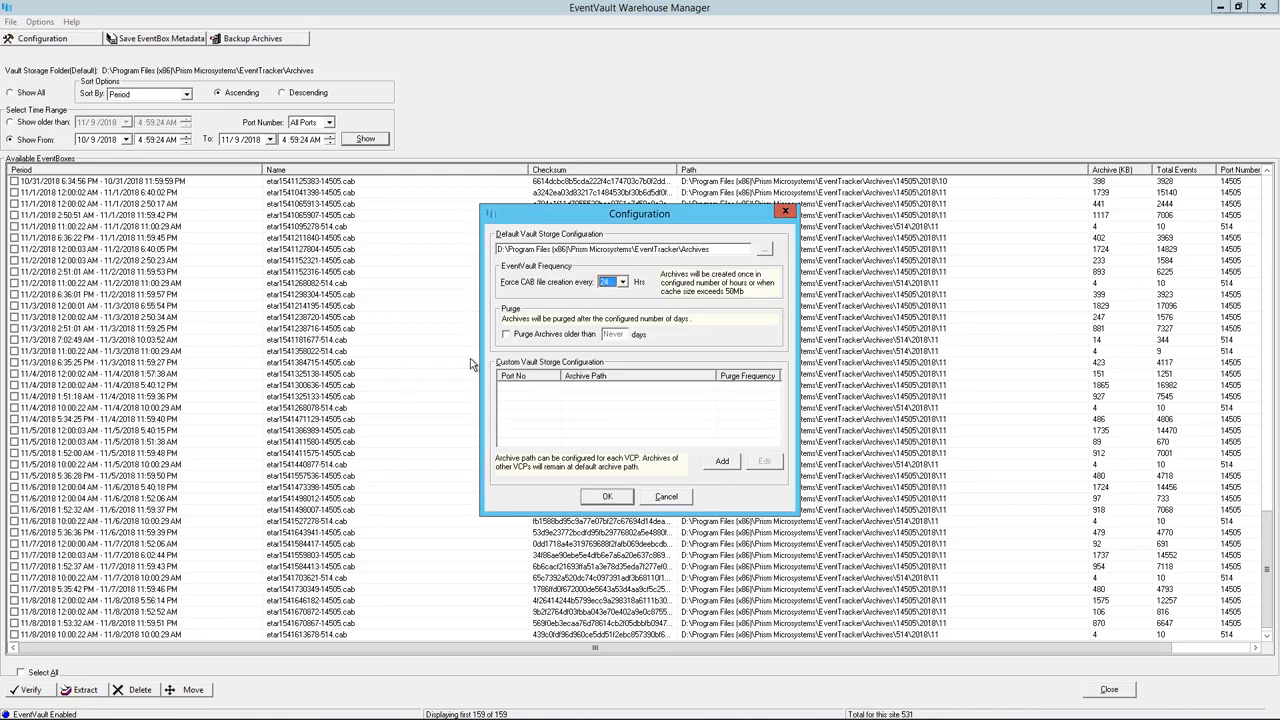
{"action": "left_click", "coordinate": [623, 283]}
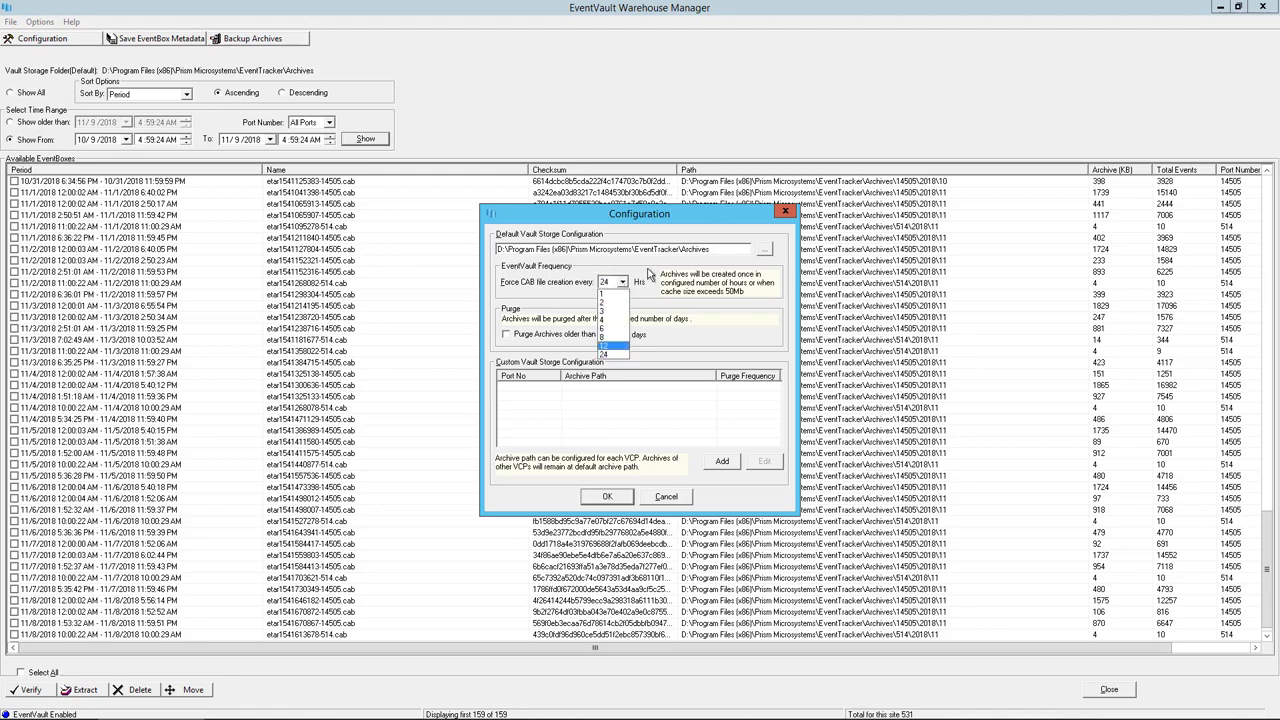
{"action": "left_click", "coordinate": [649, 273]}
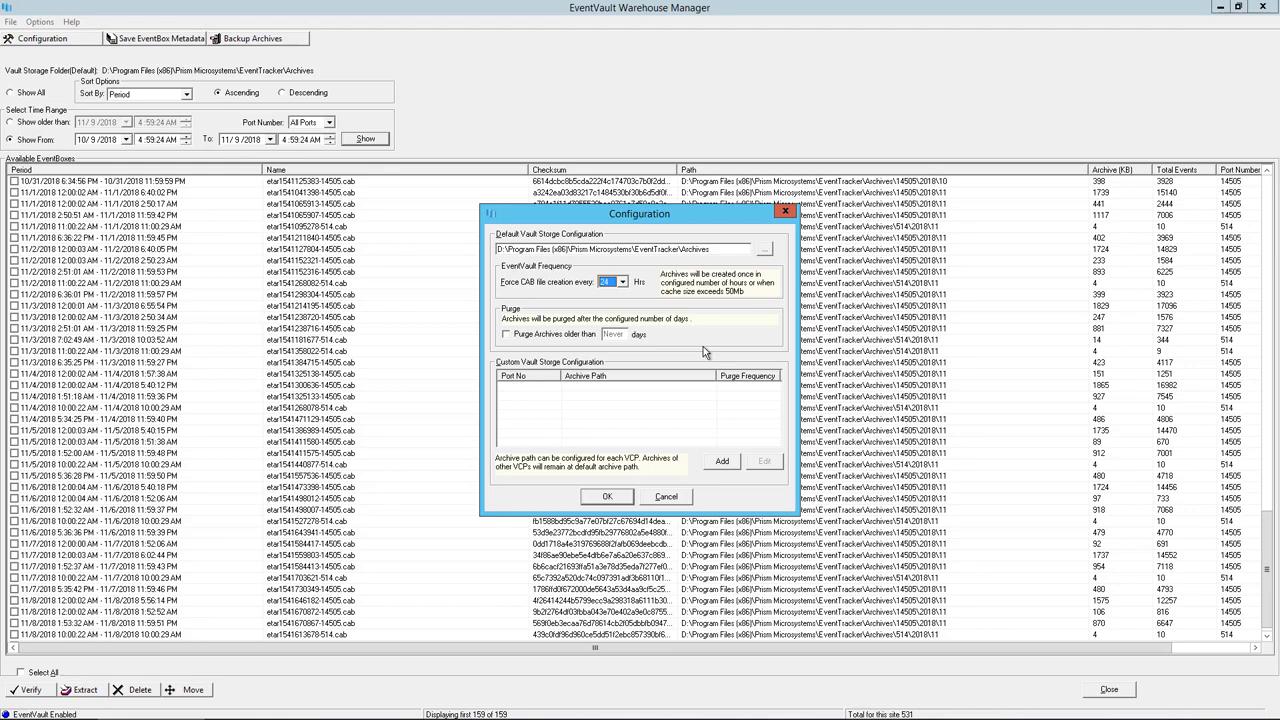
Step: Enable purging of archives older than 7 days
{"action": "left_click", "coordinate": [510, 335]}
{"action": "left_click", "coordinate": [849, 101]}
Step: Switch to the EventTracker web console and view the Manager's syslog / Virtual Collection Point settings
{"action": "key", "text": "alt+Tab"}
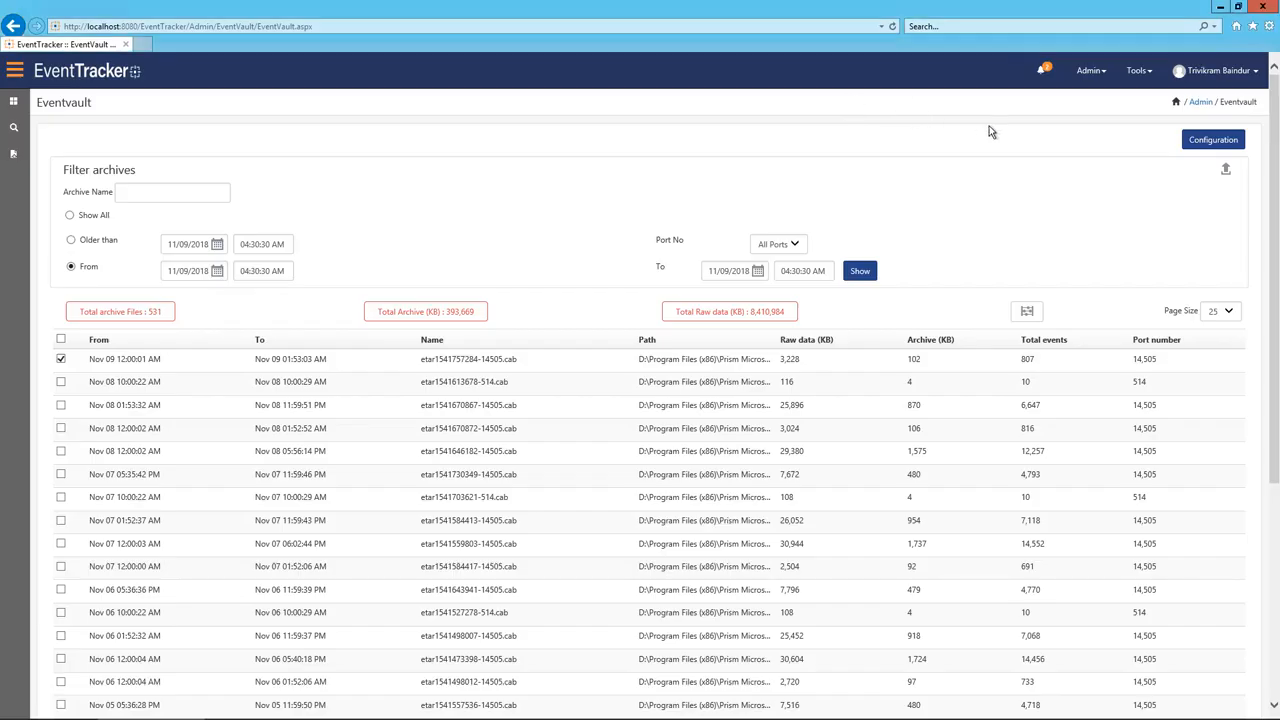
{"action": "left_click", "coordinate": [1089, 75]}
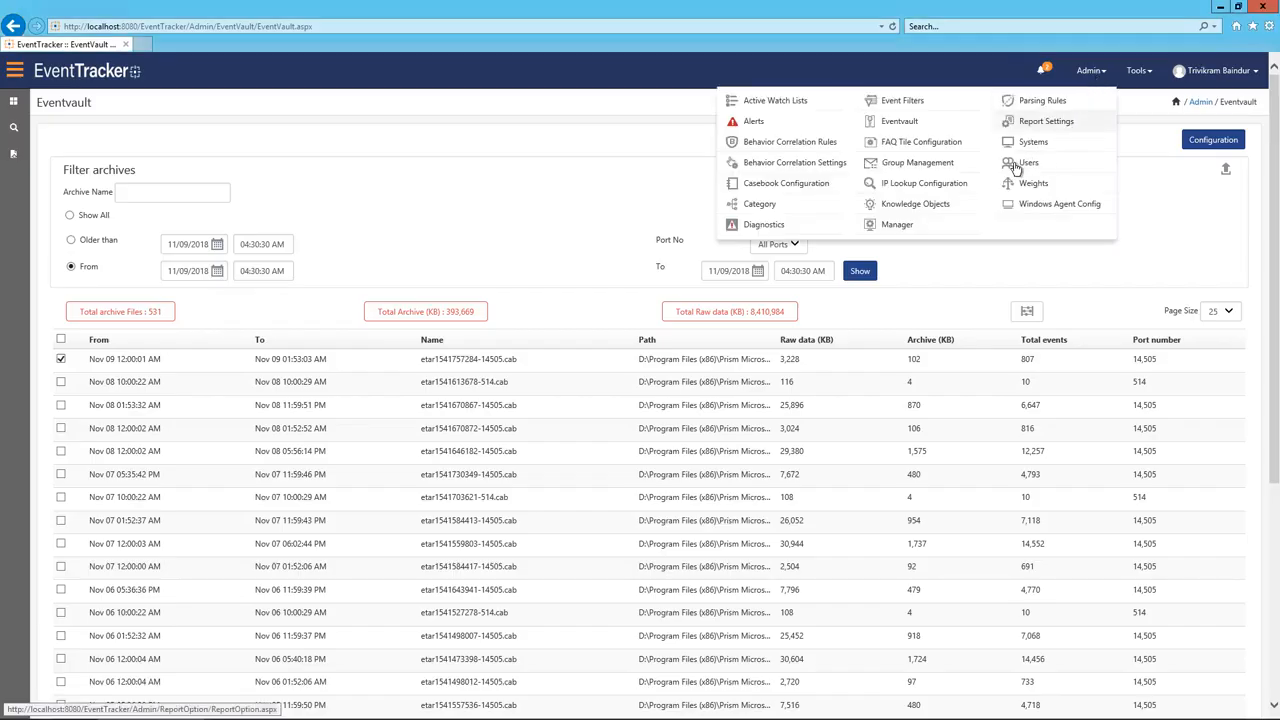
{"action": "left_click", "coordinate": [893, 228]}
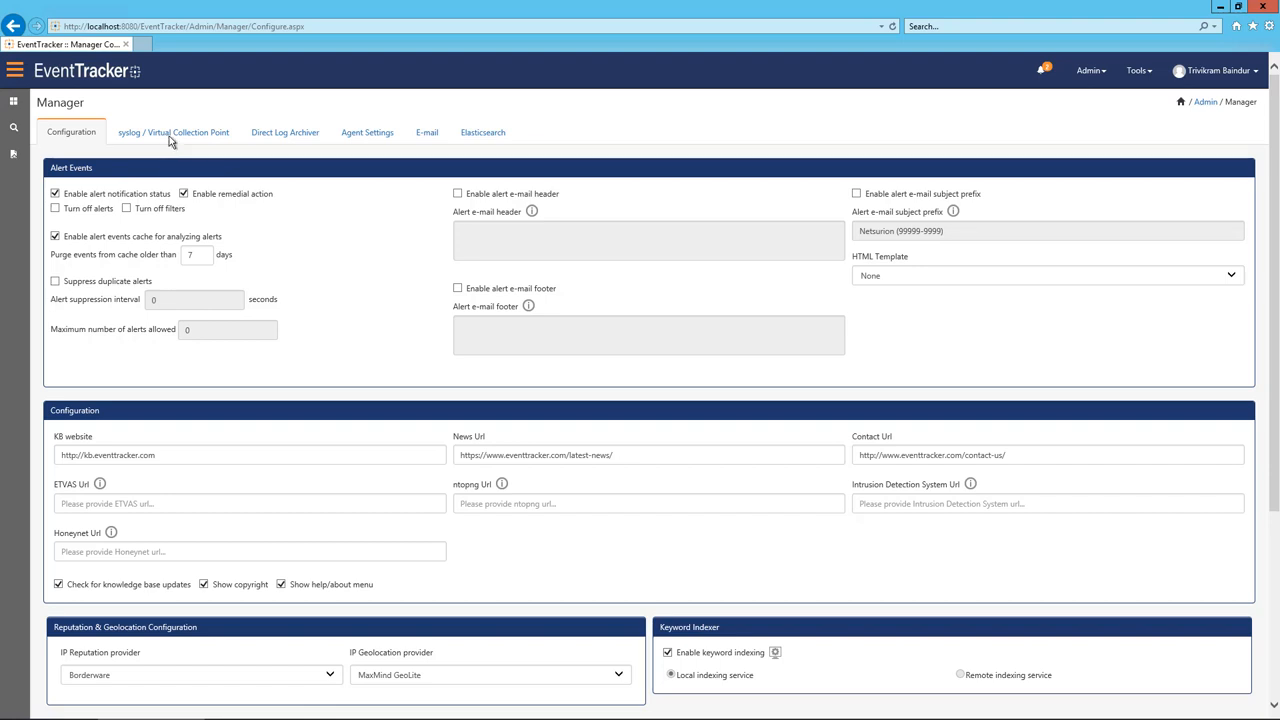
{"action": "left_click", "coordinate": [170, 133]}
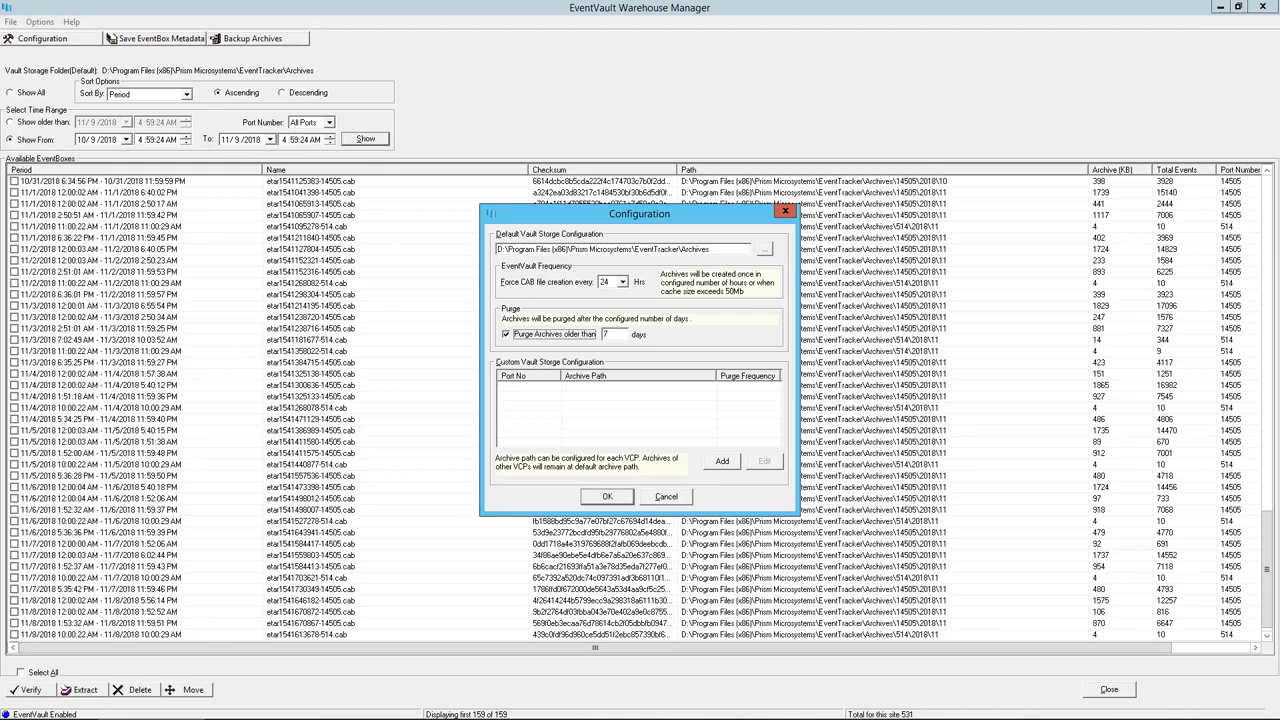
Step: Add a custom vault storage entry for port 14515 with D:\ET Custom Archives as its archive path, and save it
{"action": "left_click", "coordinate": [724, 461]}
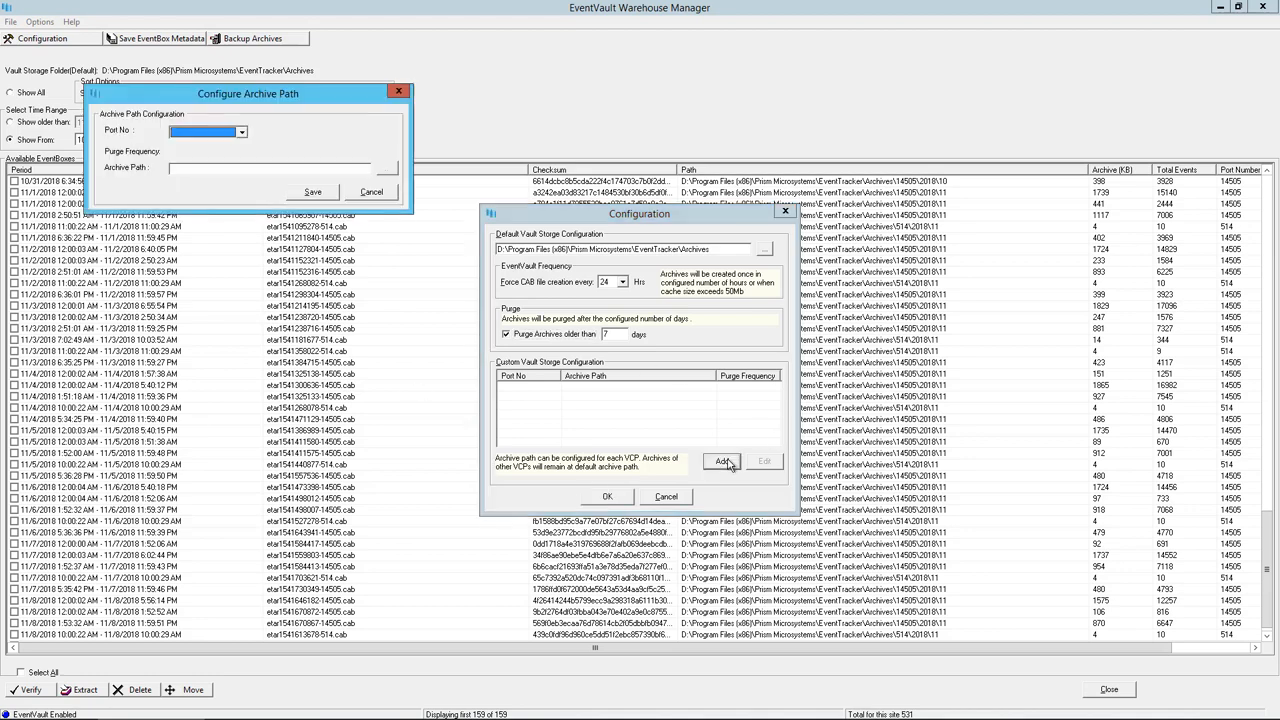
{"action": "left_click", "coordinate": [241, 133]}
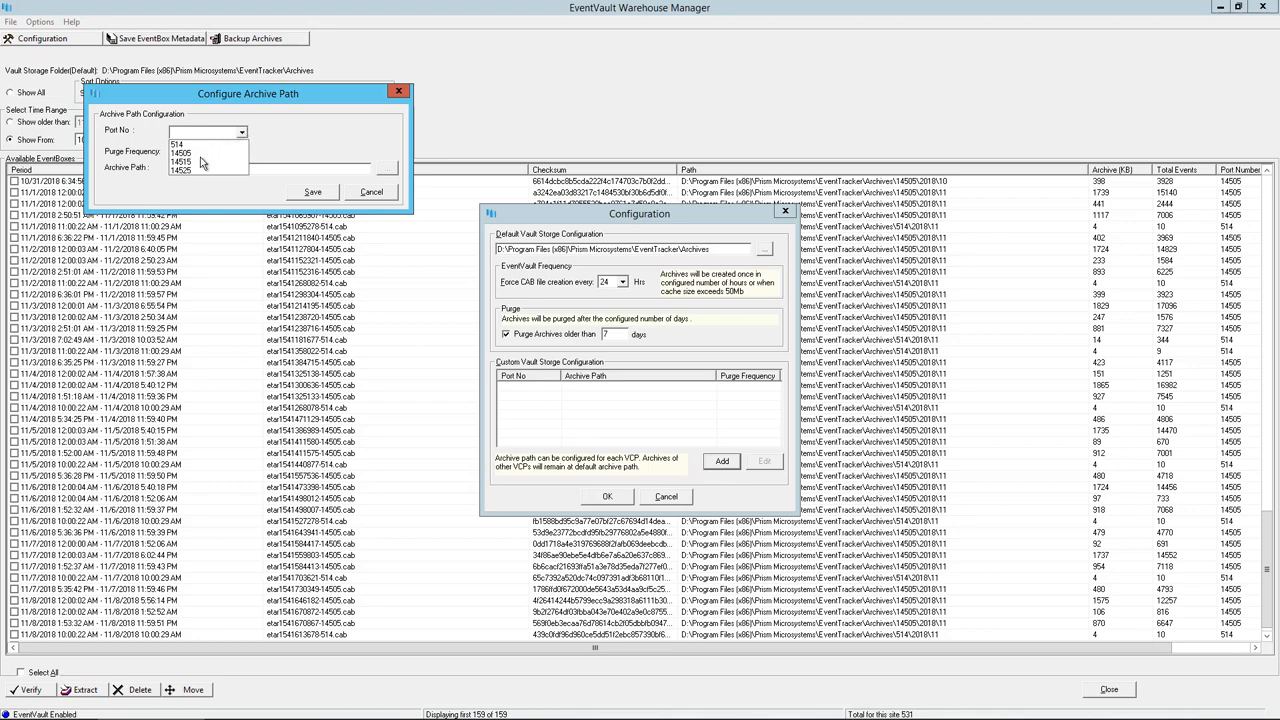
{"action": "left_click", "coordinate": [199, 161]}
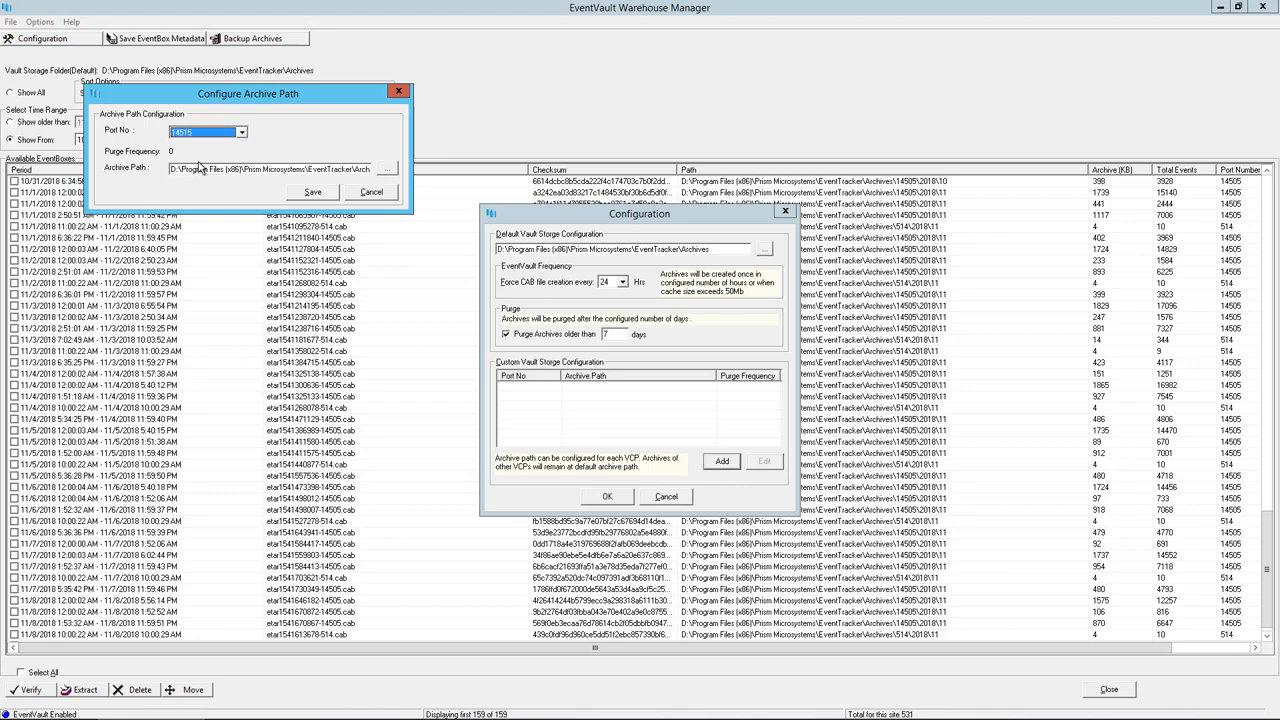
{"action": "left_click", "coordinate": [391, 169]}
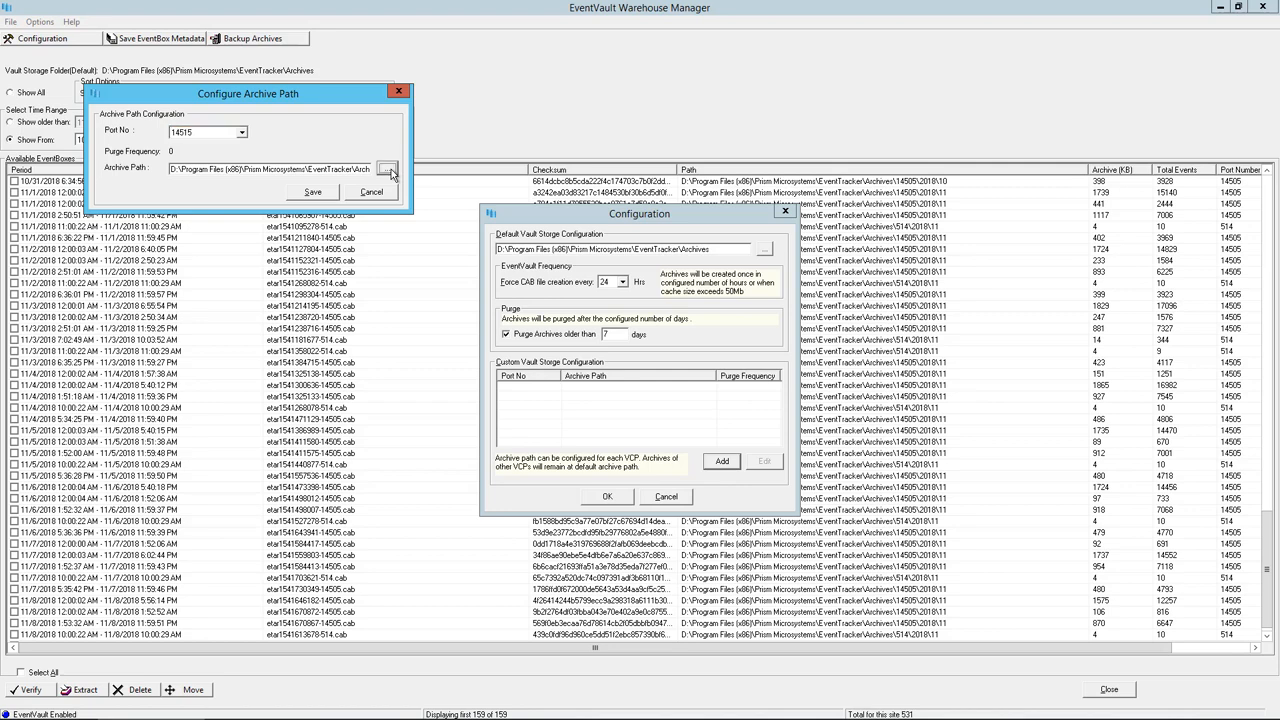
{"action": "left_click", "coordinate": [155, 110]}
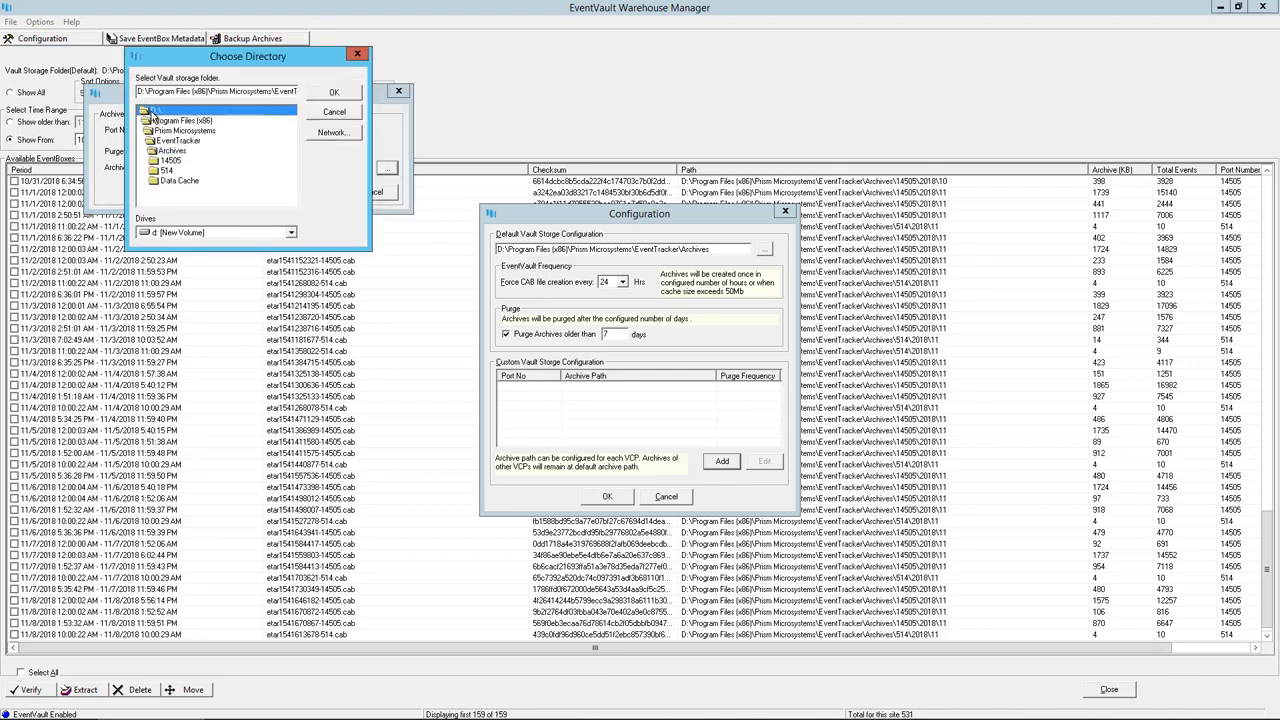
{"action": "left_click", "coordinate": [155, 112]}
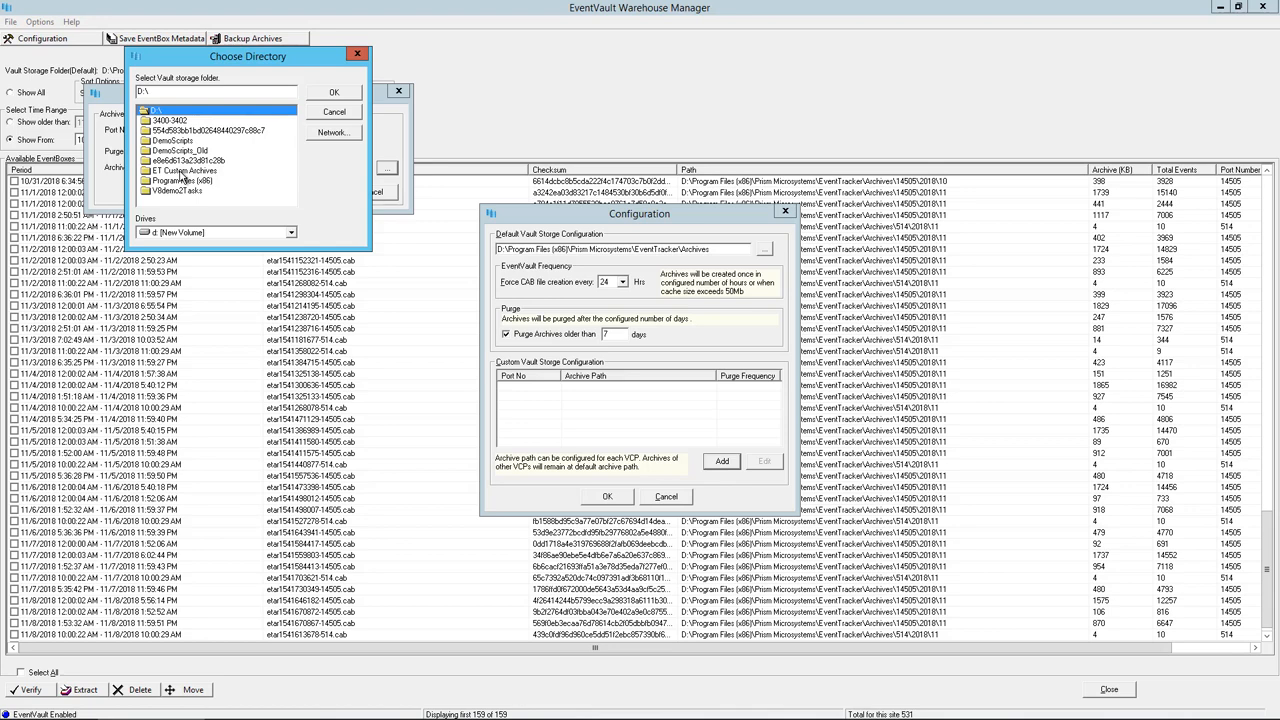
{"action": "double_click", "coordinate": [183, 173]}
{"action": "left_click", "coordinate": [334, 93]}
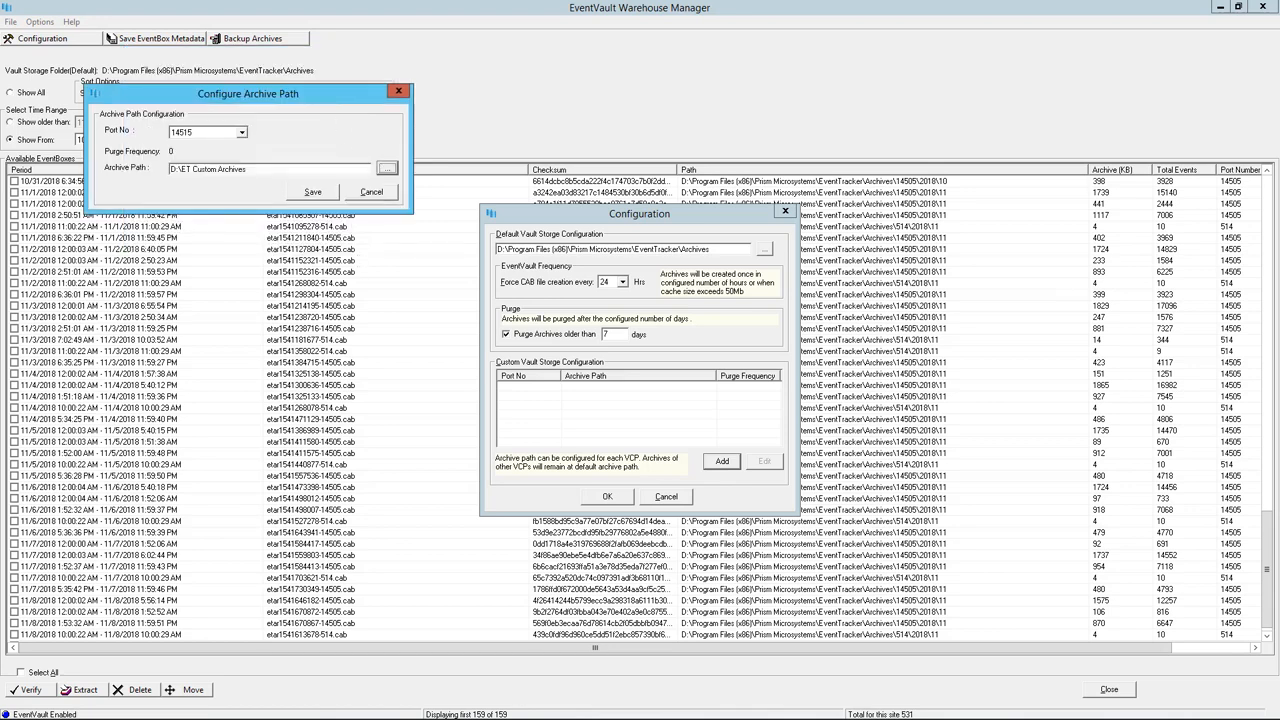
{"action": "left_click", "coordinate": [242, 133]}
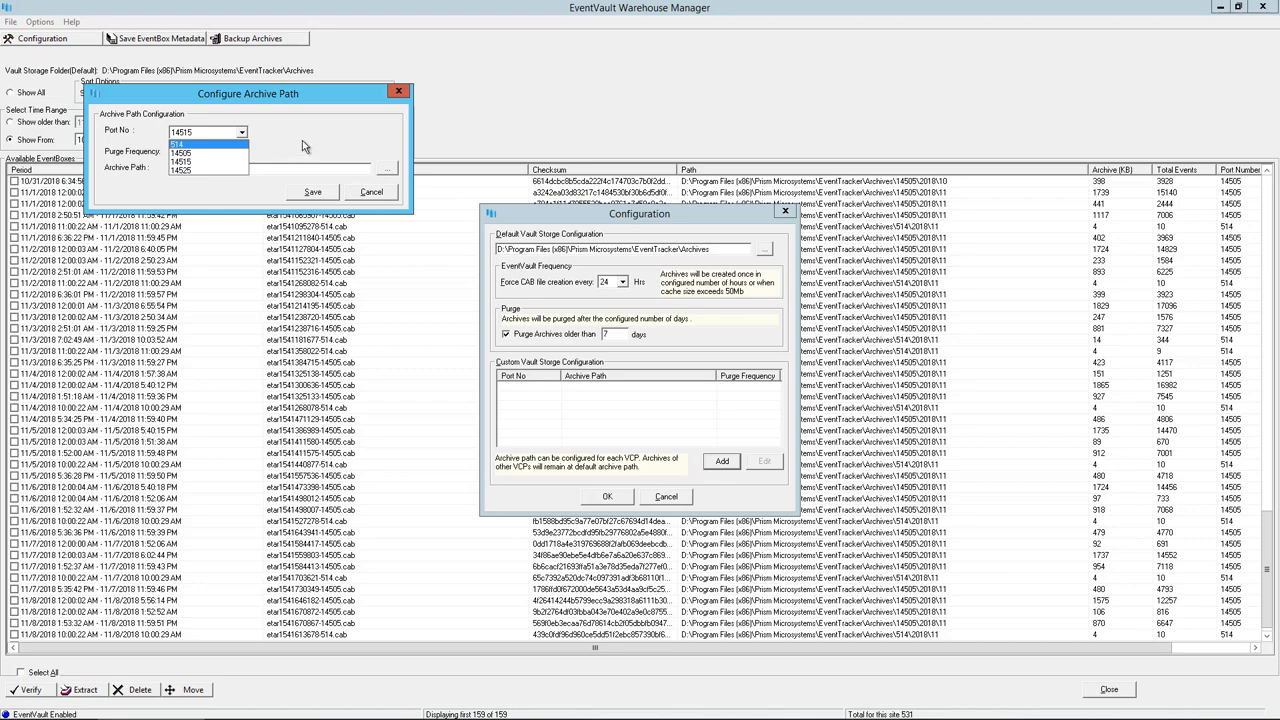
{"action": "left_click", "coordinate": [222, 212]}
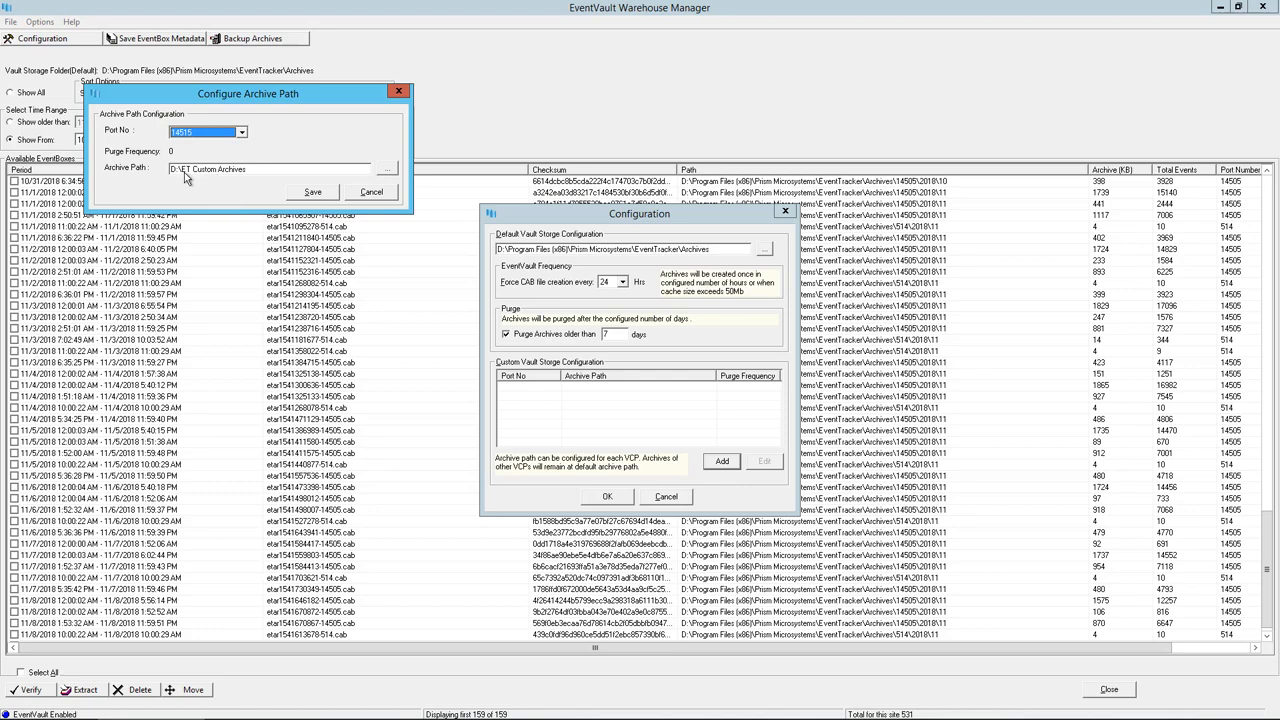
{"action": "left_click", "coordinate": [313, 192]}
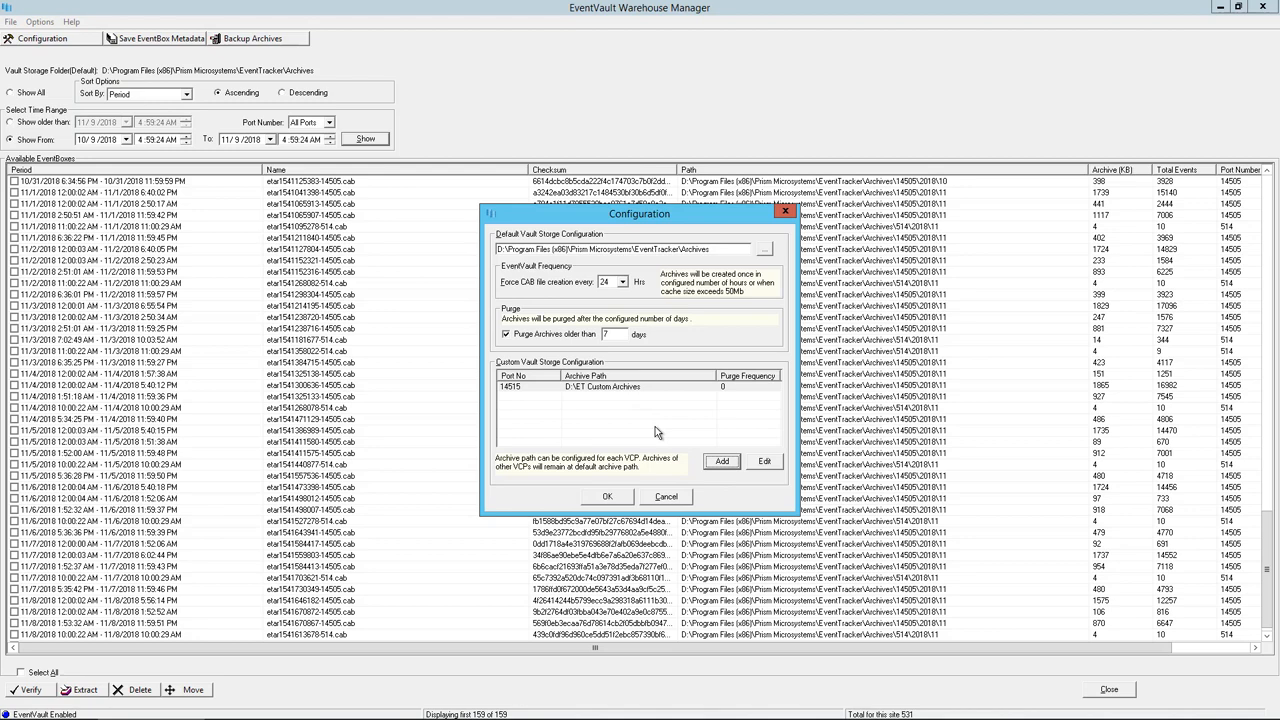
Step: Open the port 14515 custom archive path entry for review, and apply the EventVault configuration
{"action": "left_click", "coordinate": [632, 388]}
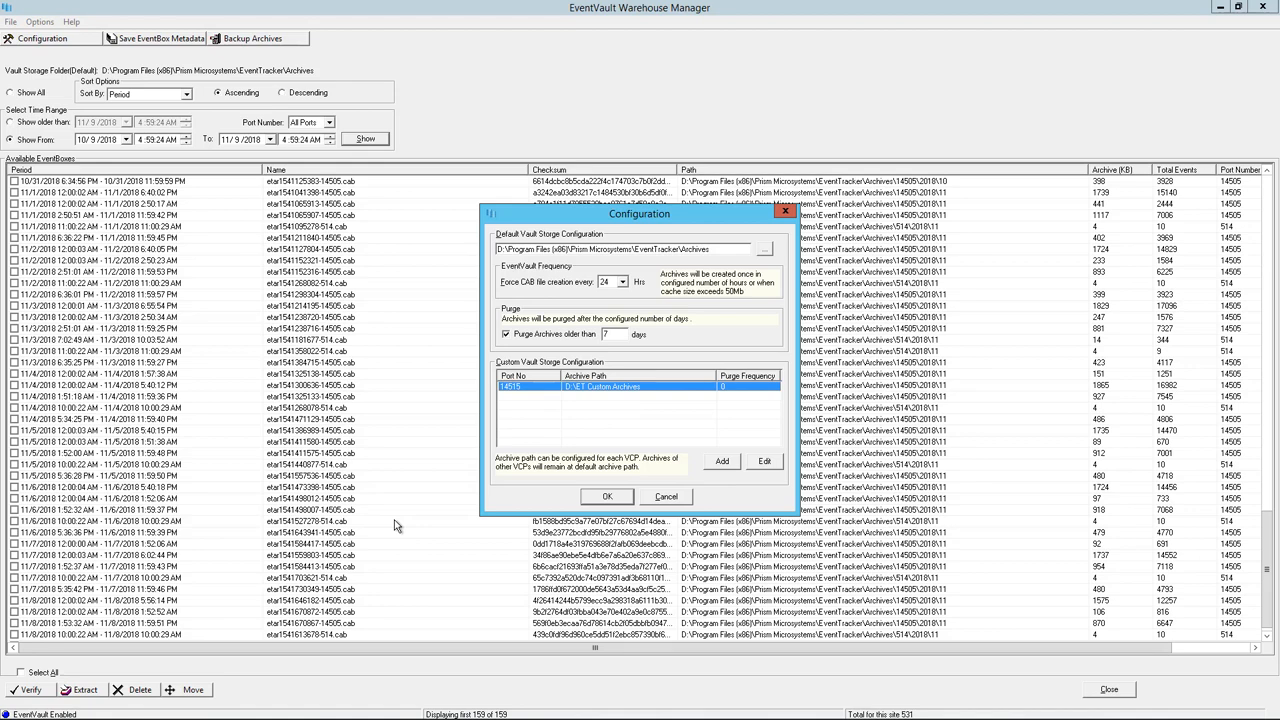
{"action": "left_click", "coordinate": [764, 461]}
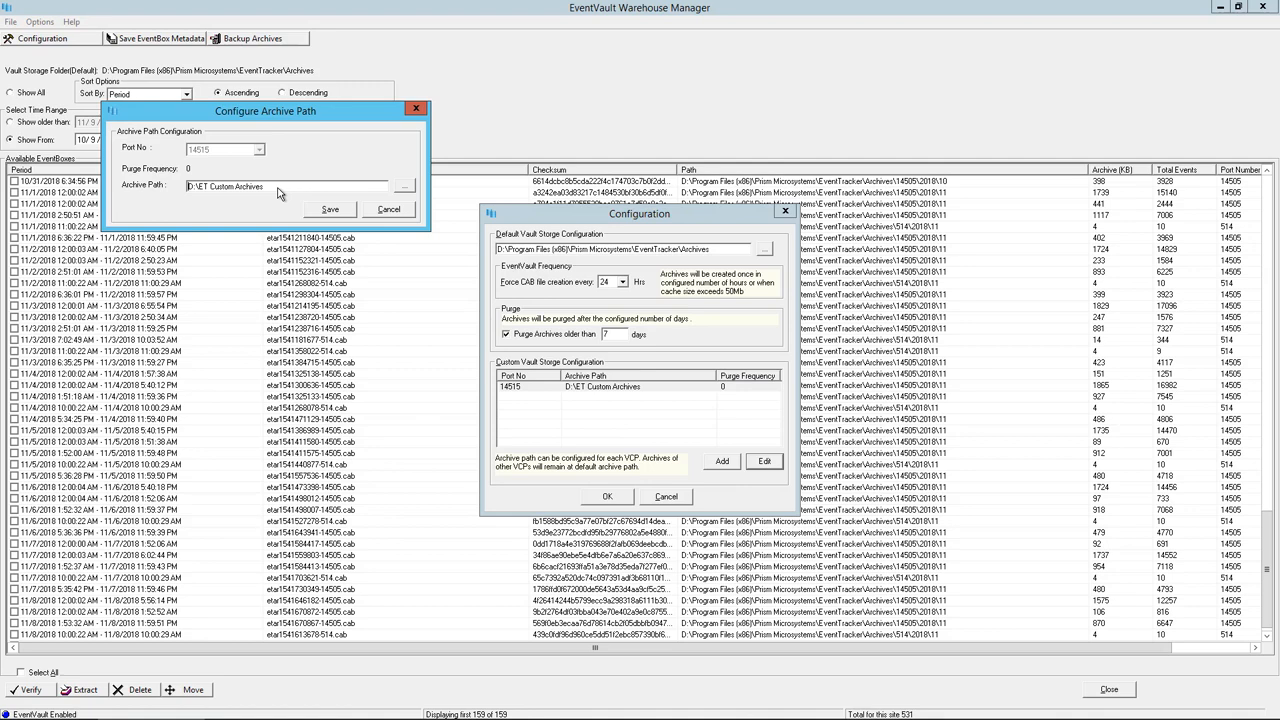
{"action": "left_click", "coordinate": [416, 109]}
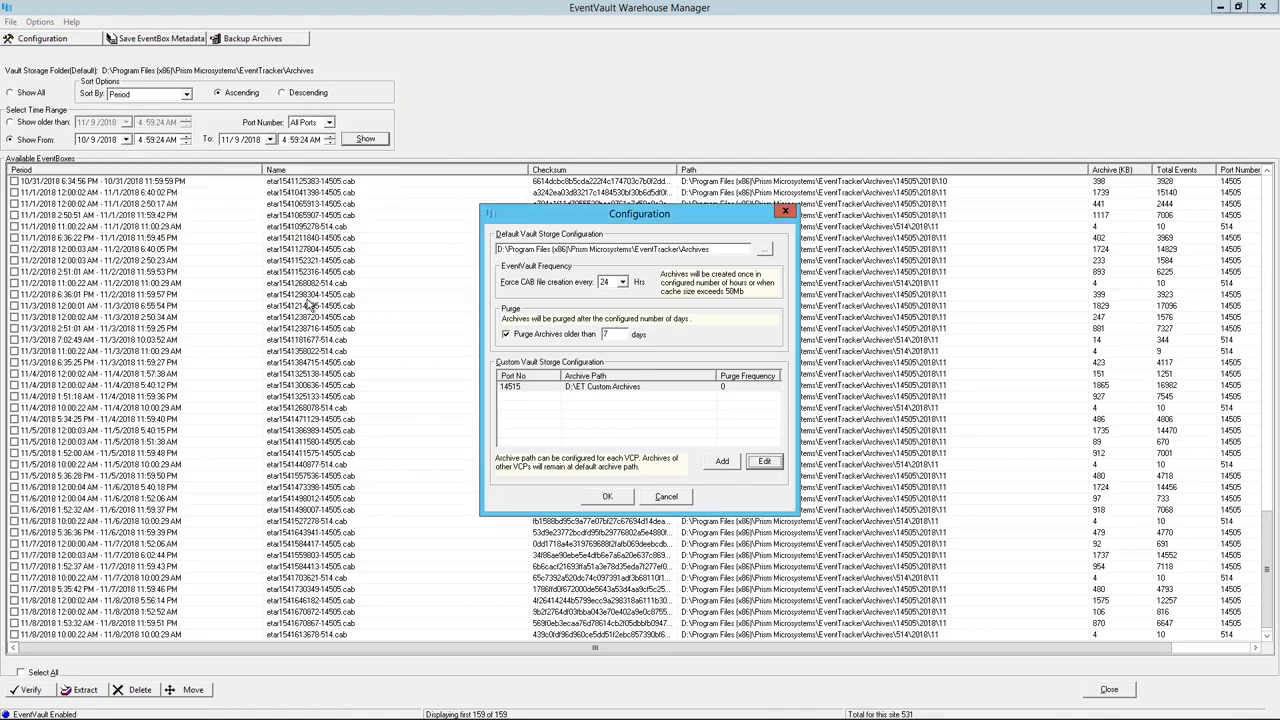
{"action": "left_click", "coordinate": [603, 497]}
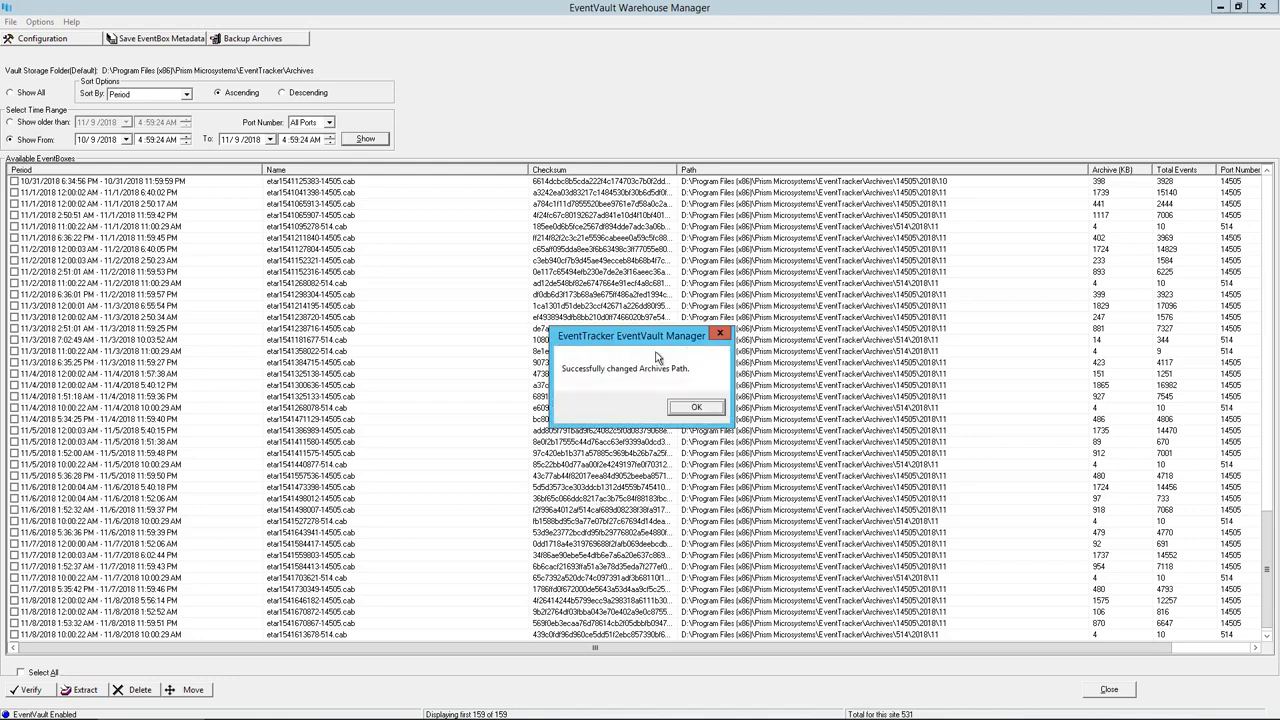
{"action": "left_click", "coordinate": [694, 408]}
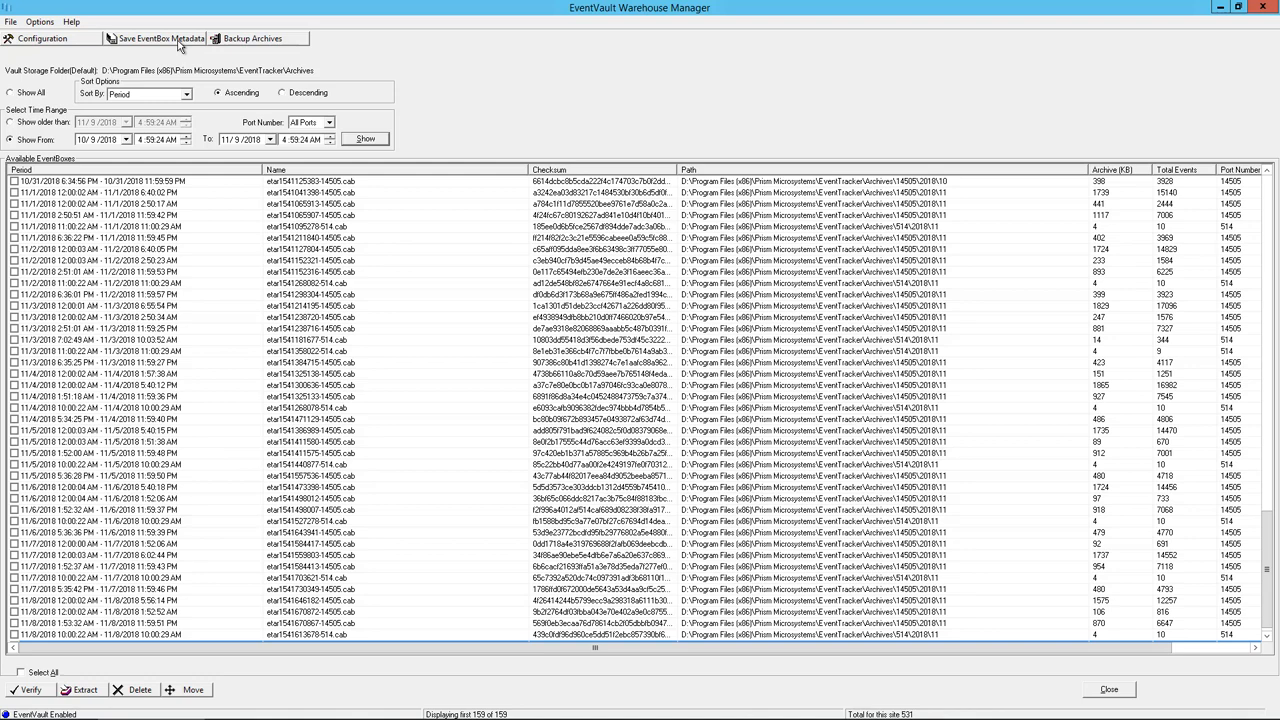
Step: Save the metadata of the first three EventBoxes to the Desktop as the text file archive-info, and open the file
{"action": "left_click", "coordinate": [14, 181]}
{"action": "left_click", "coordinate": [14, 192]}
{"action": "left_click", "coordinate": [14, 204]}
{"action": "left_click", "coordinate": [174, 40]}
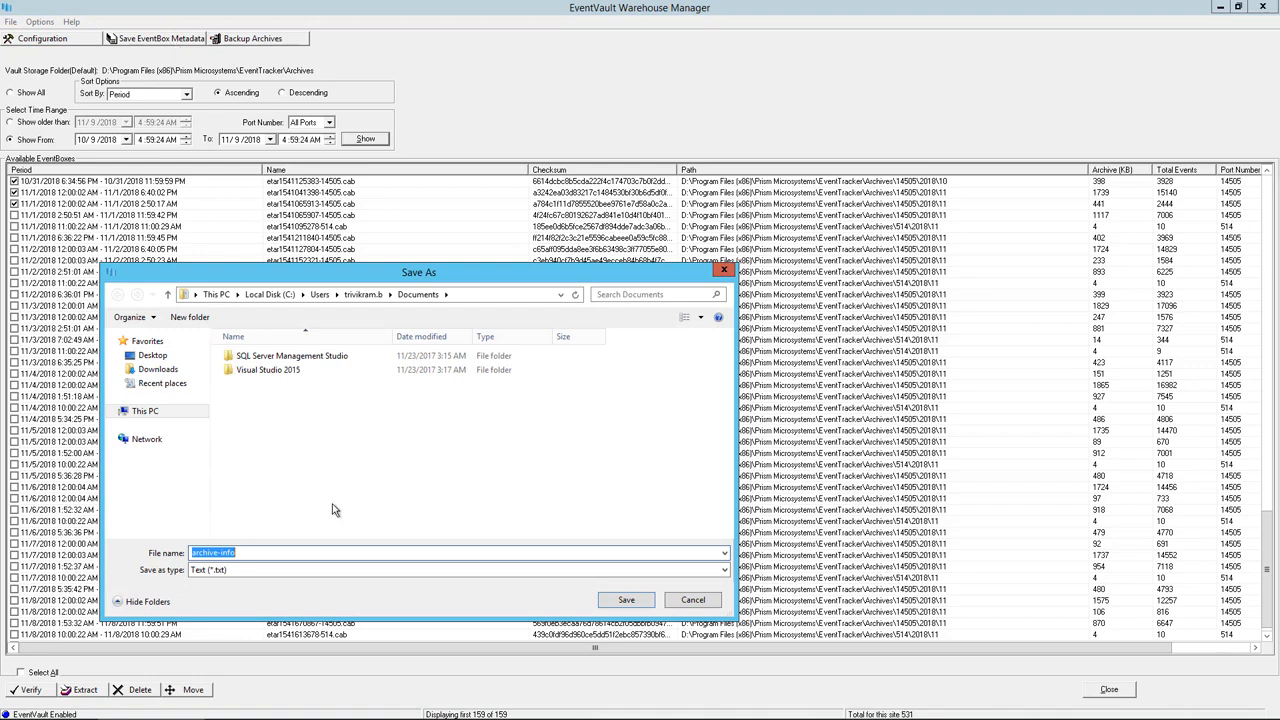
{"action": "left_click", "coordinate": [166, 358]}
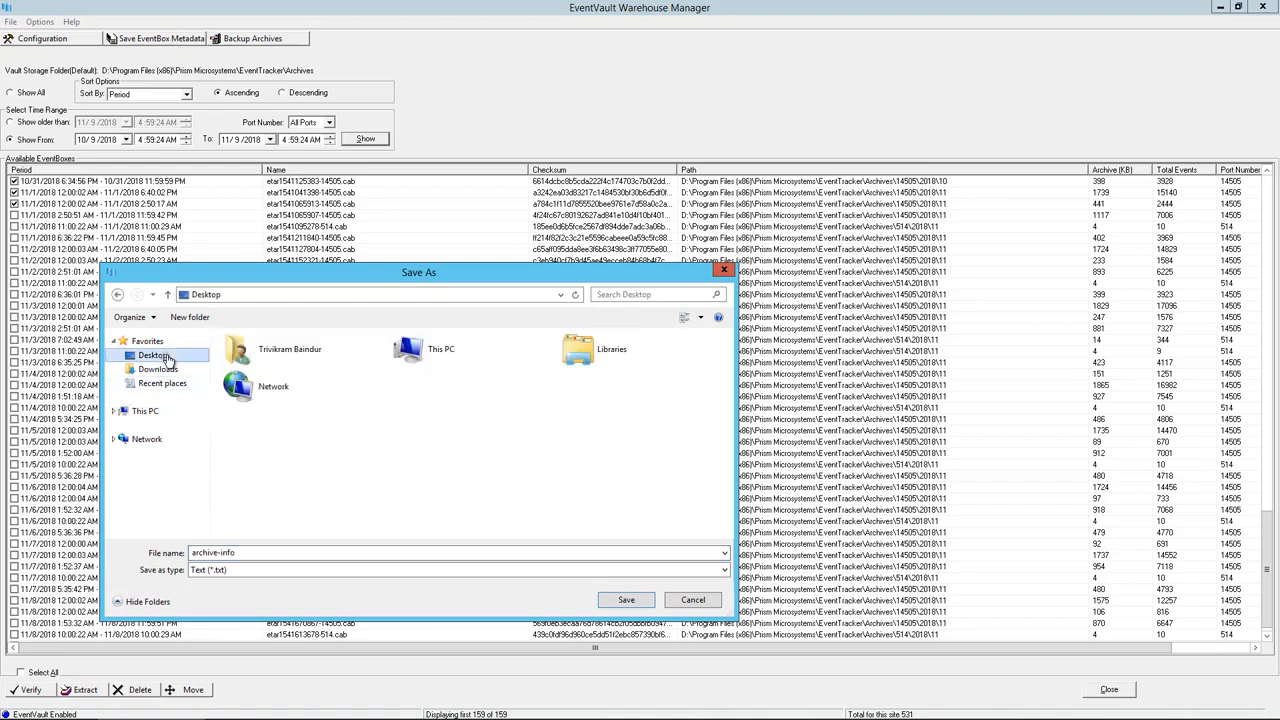
{"action": "left_click", "coordinate": [648, 602]}
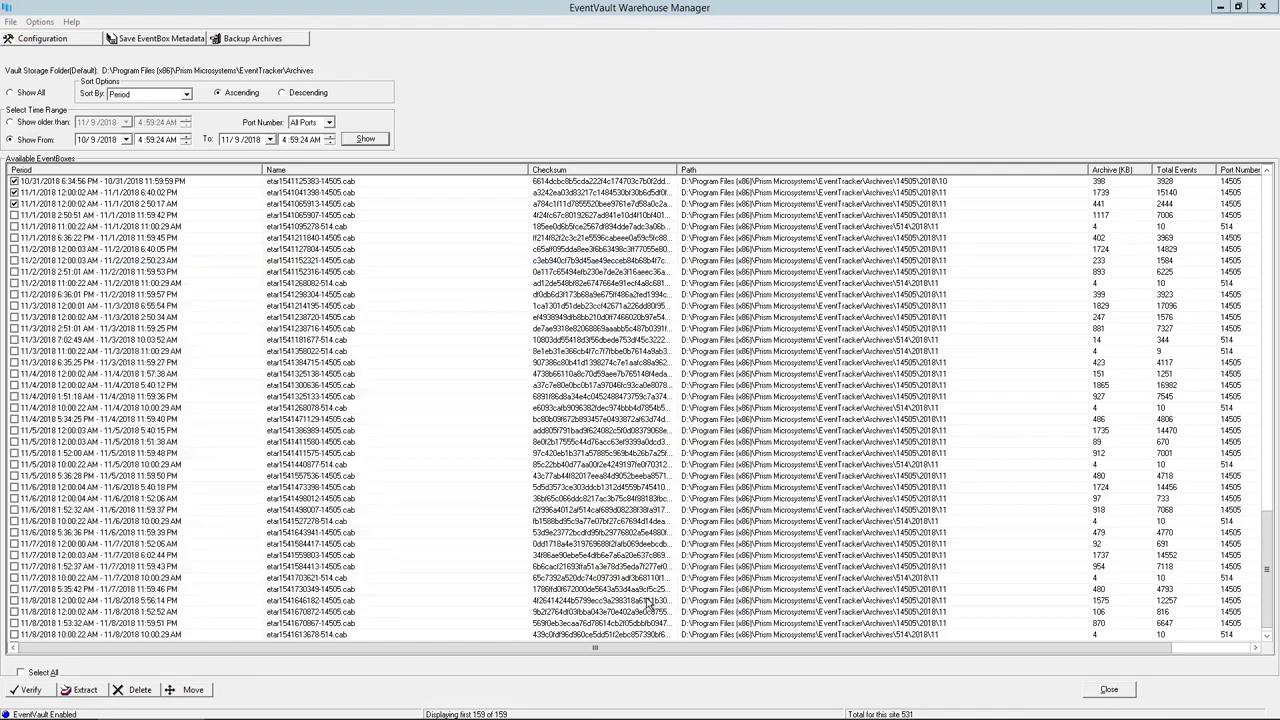
{"action": "left_click", "coordinate": [1213, 14]}
{"action": "double_click", "coordinate": [26, 228]}
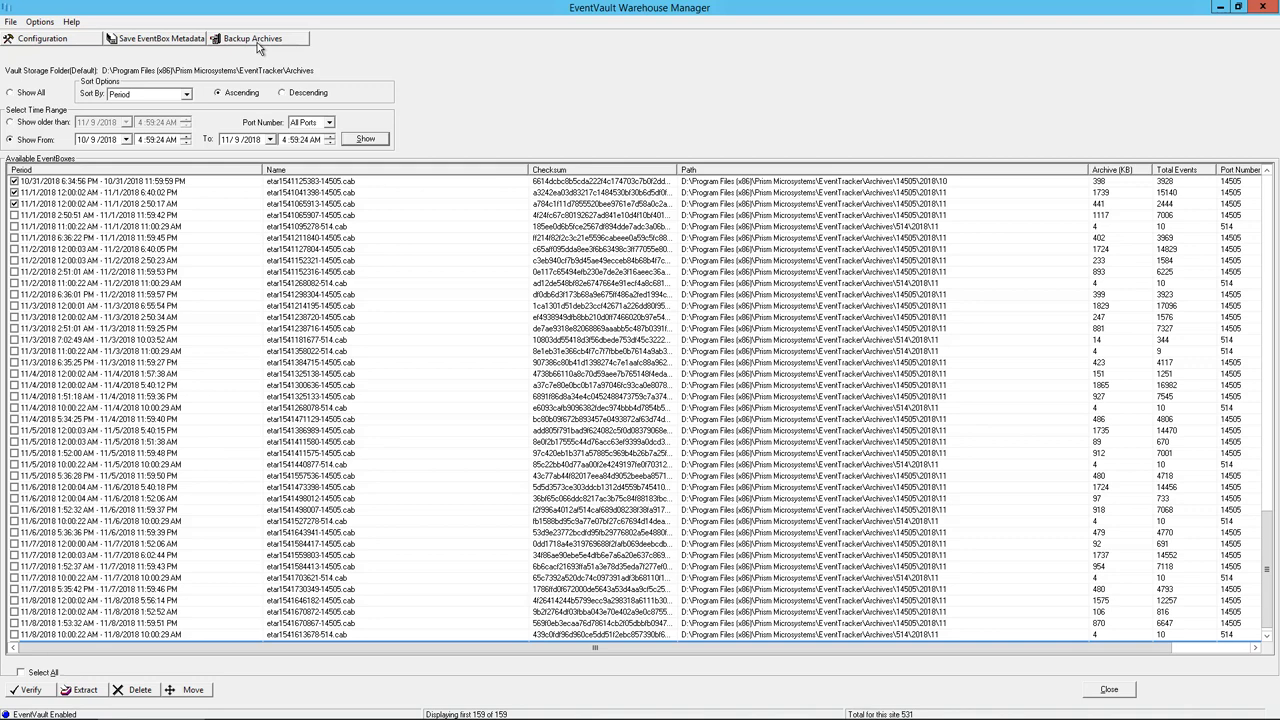
{"action": "left_click", "coordinate": [16, 273]}
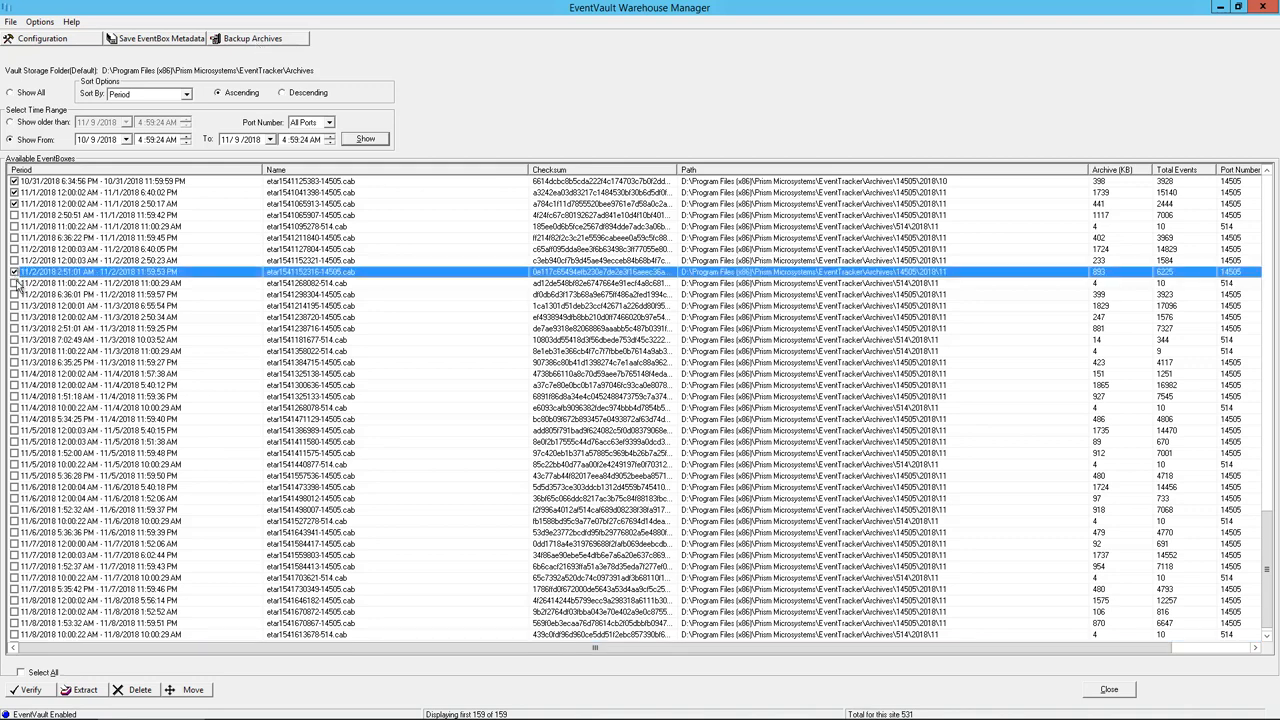
{"action": "left_click", "coordinate": [15, 284]}
{"action": "left_click", "coordinate": [268, 39]}
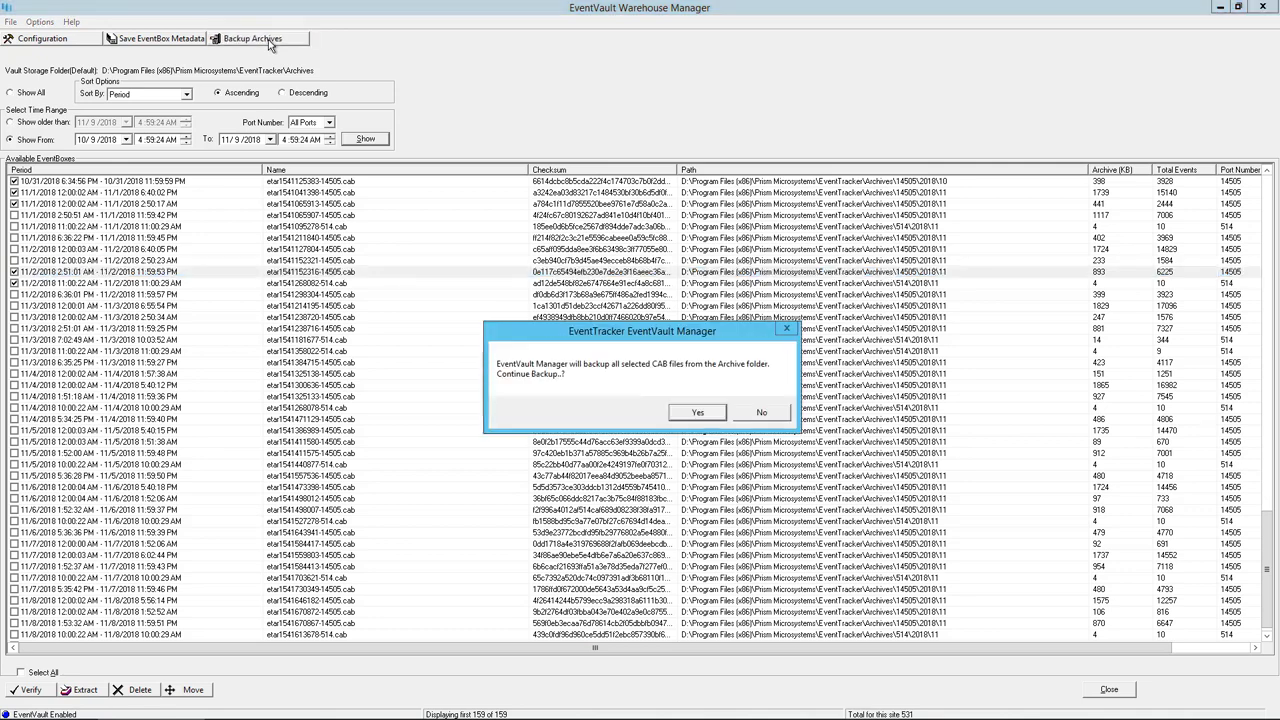
{"action": "left_click", "coordinate": [679, 414]}
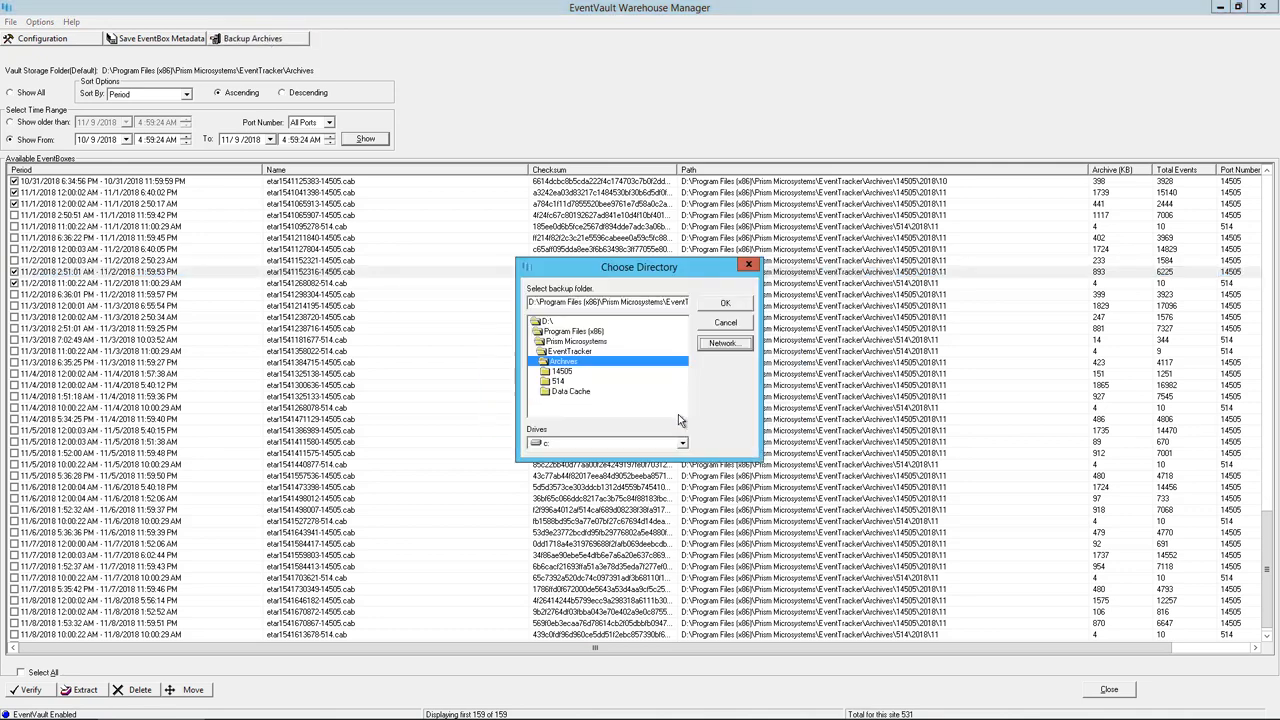
{"action": "double_click", "coordinate": [544, 322]}
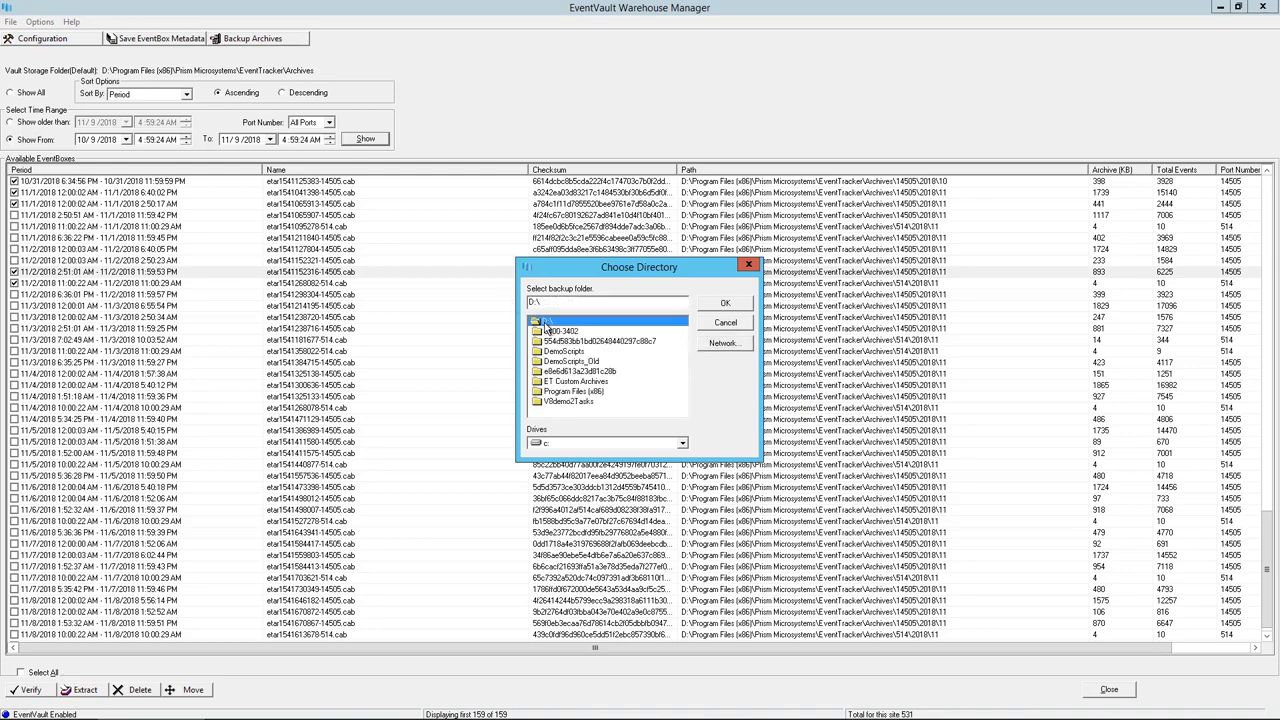
{"action": "left_click", "coordinate": [722, 307]}
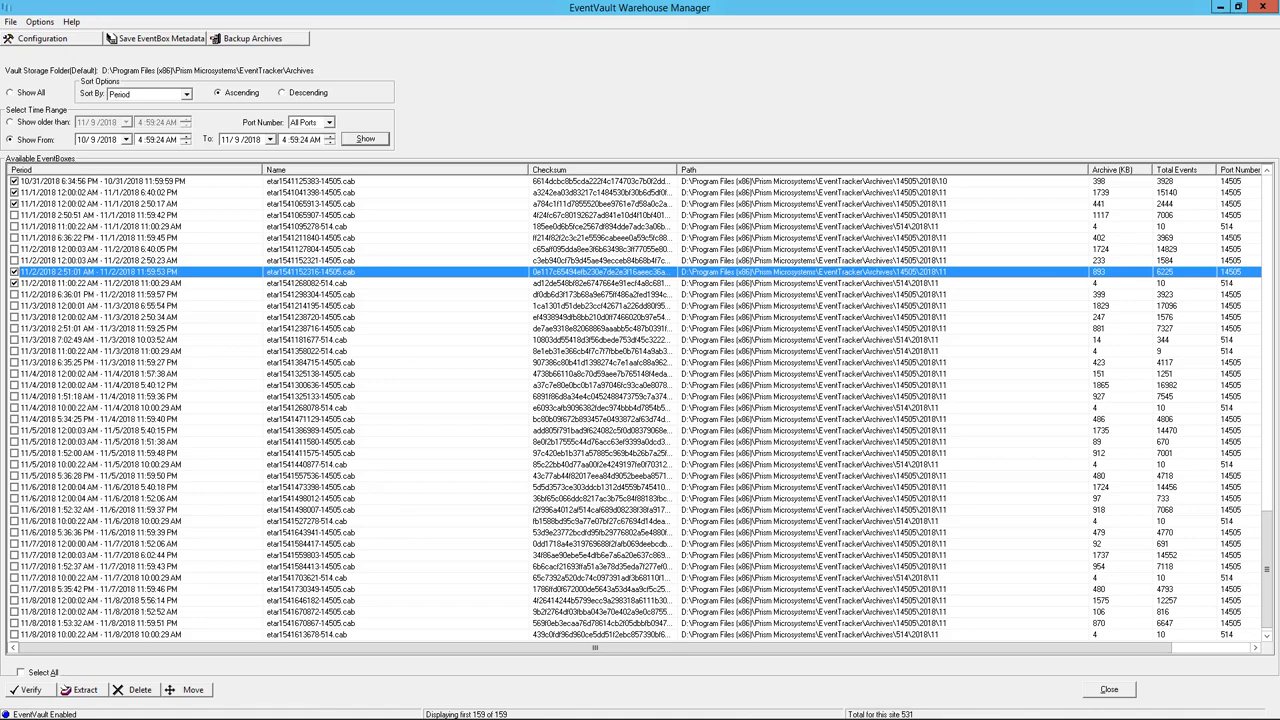
{"action": "left_click", "coordinate": [186, 94]}
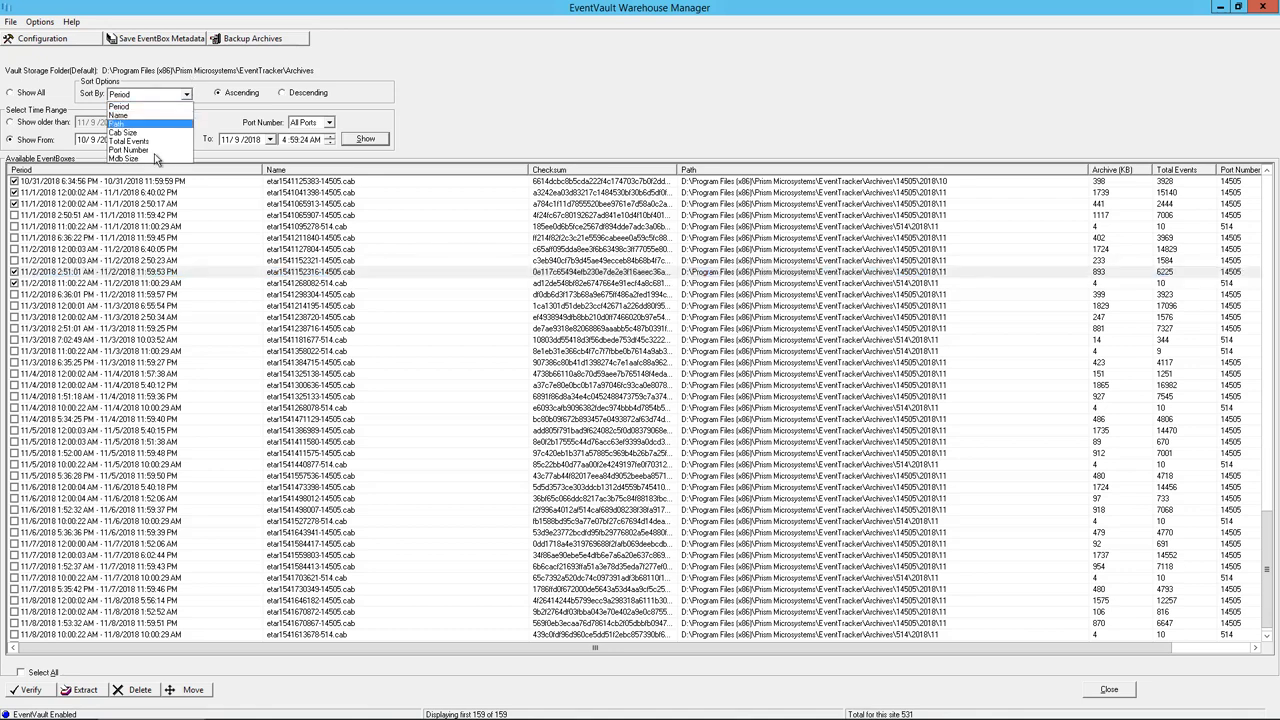
{"action": "left_click", "coordinate": [122, 106]}
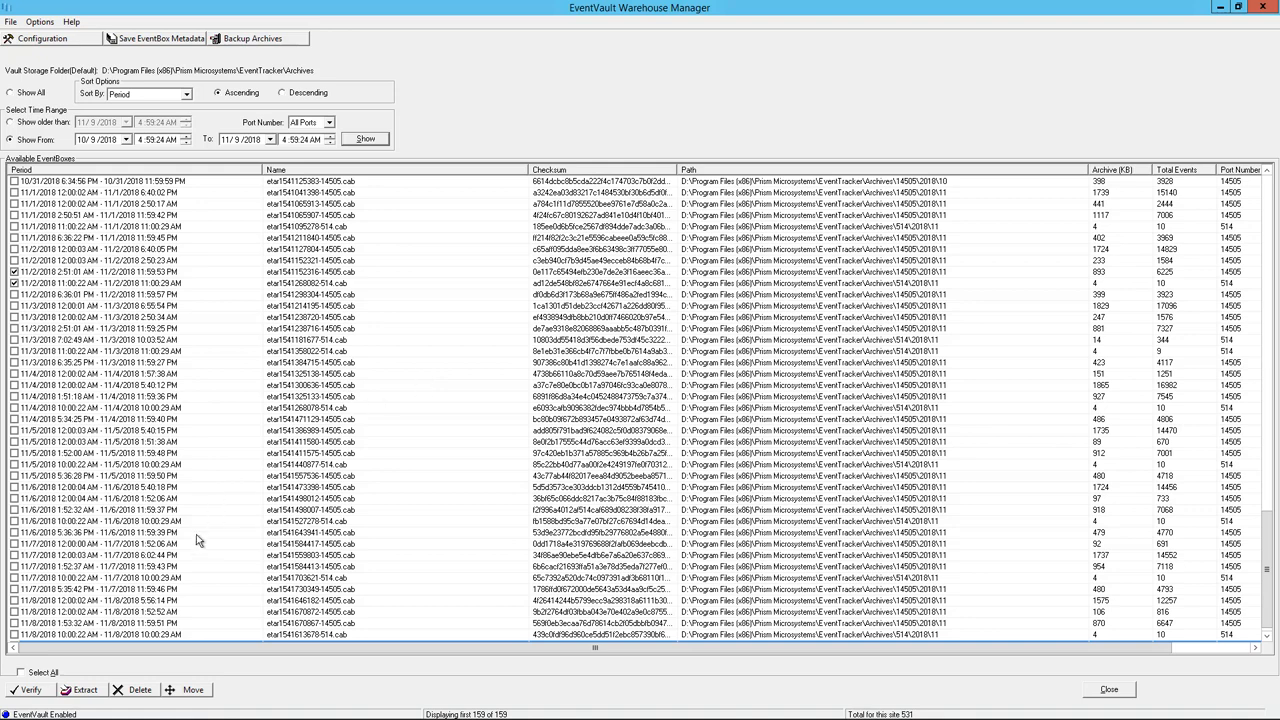
{"action": "left_click", "coordinate": [31, 690]}
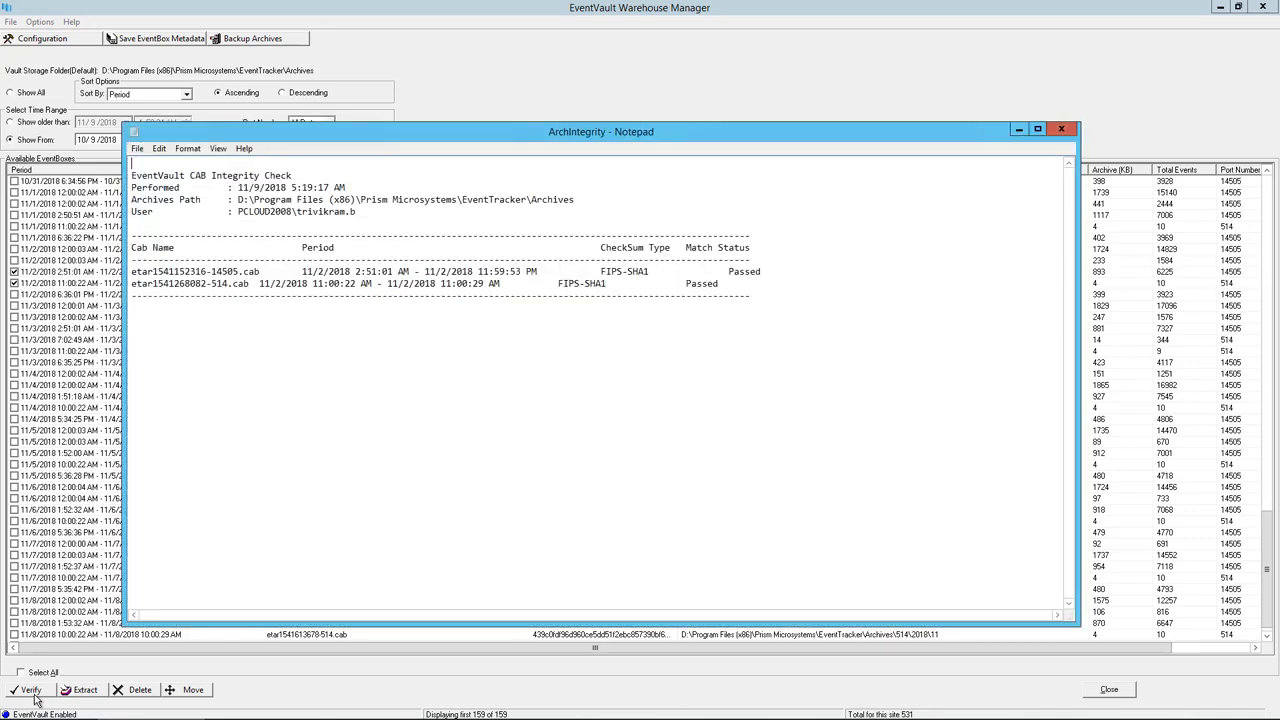
{"action": "left_click", "coordinate": [1070, 130]}
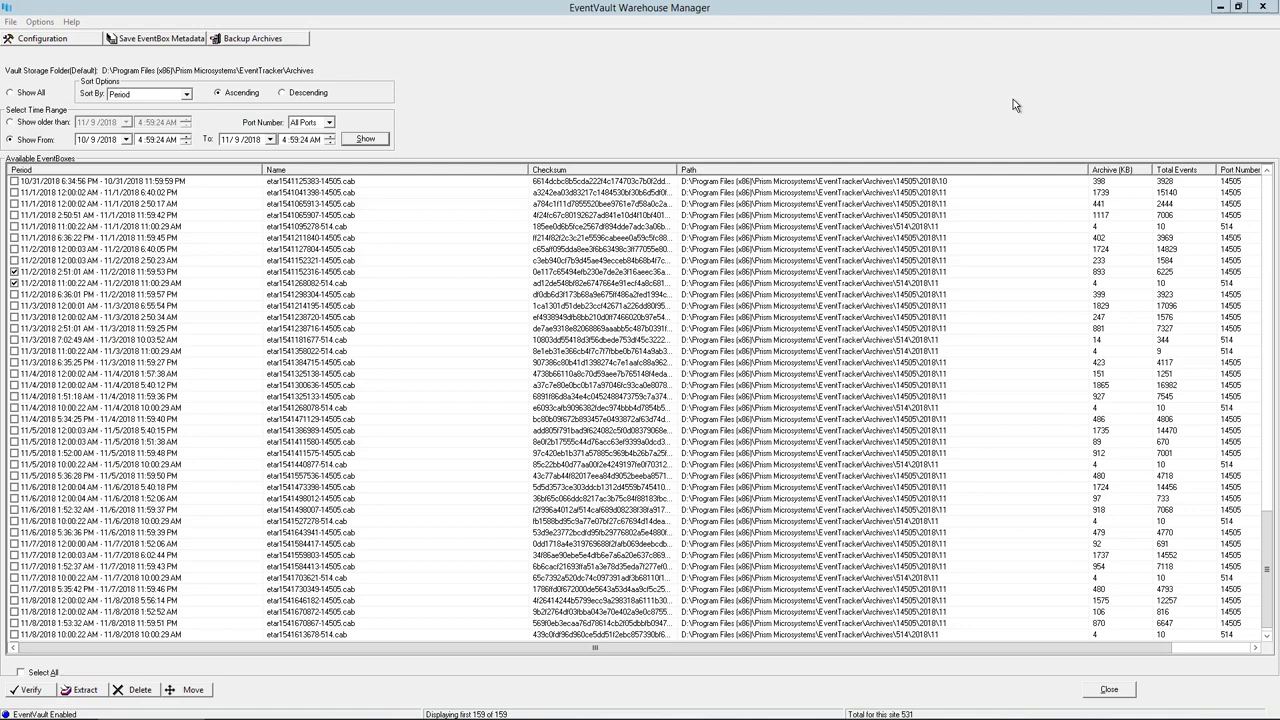
Step: Extract the two checked 11/2/2018 archives to D:\ and close the extraction report
{"action": "left_click", "coordinate": [88, 692]}
{"action": "double_click", "coordinate": [558, 321]}
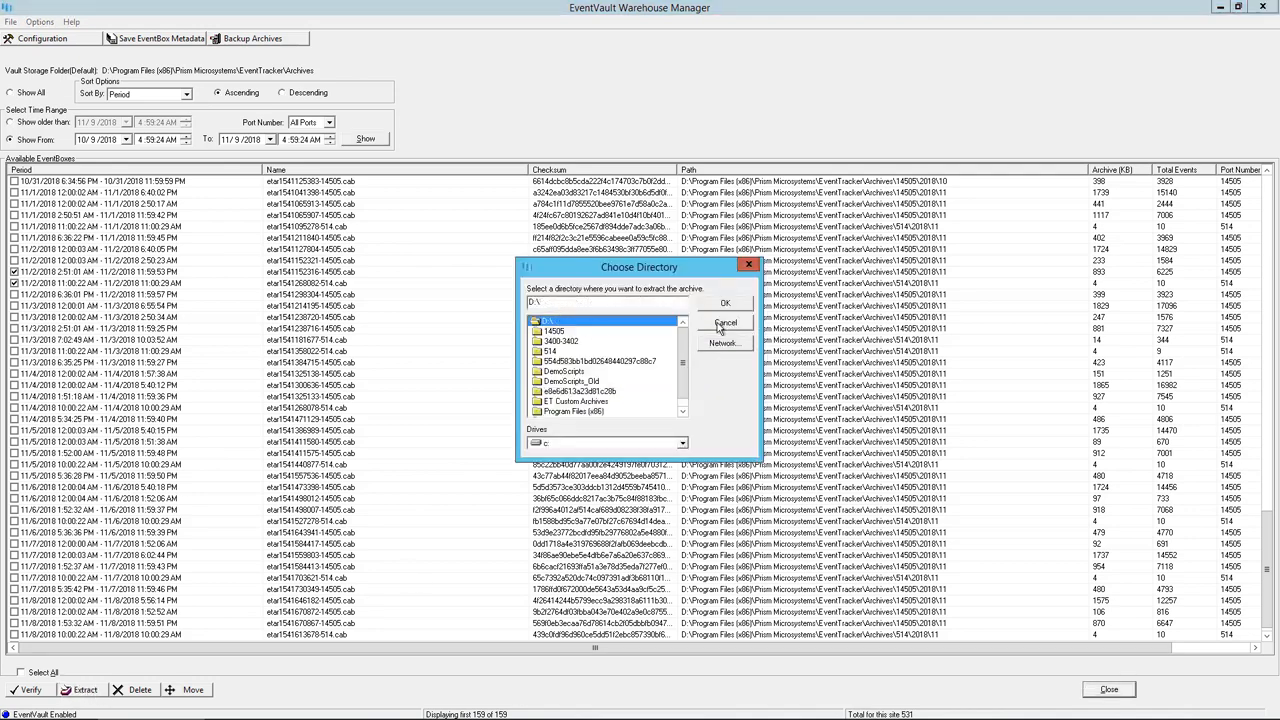
{"action": "left_click", "coordinate": [725, 303]}
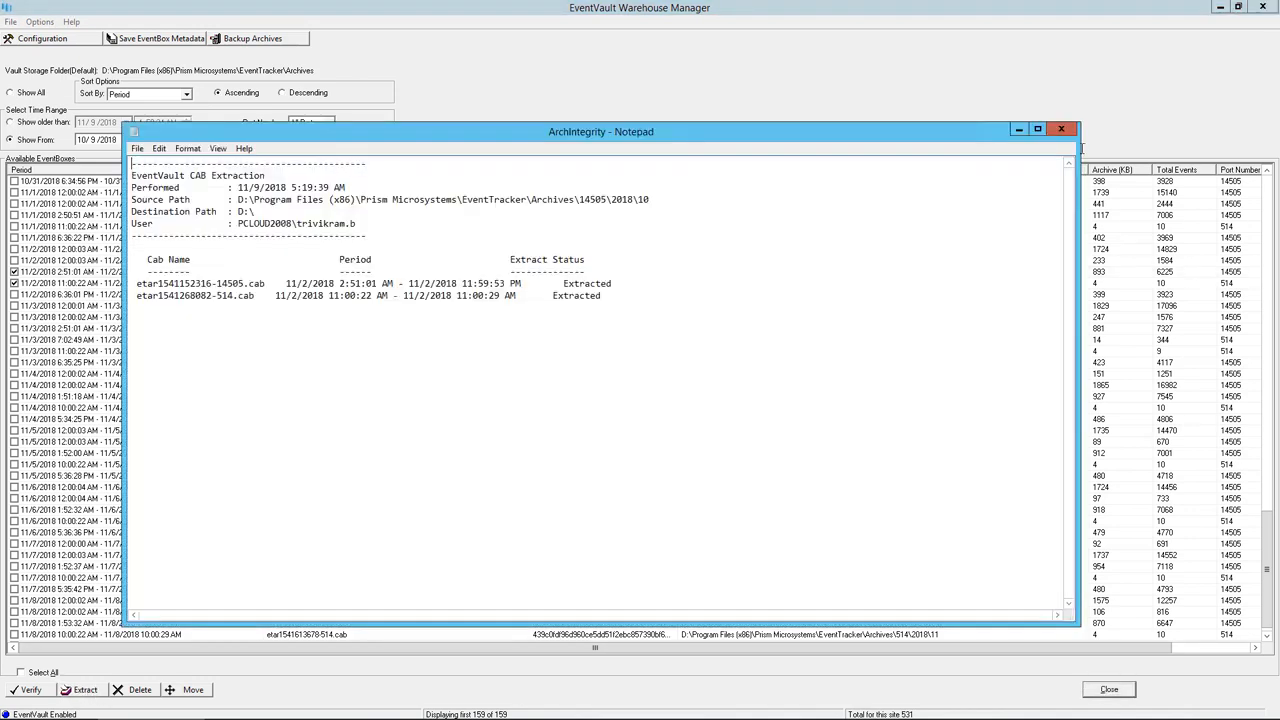
{"action": "left_click", "coordinate": [1061, 130]}
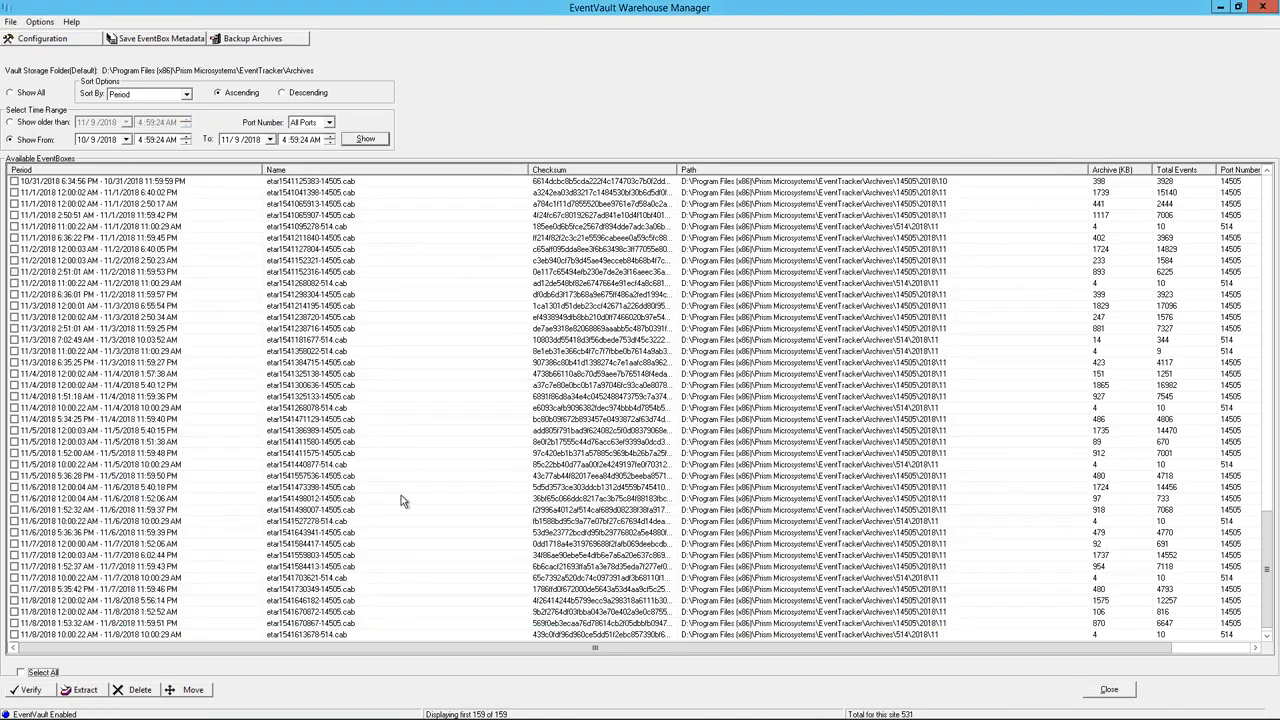
{"action": "left_click", "coordinate": [14, 318]}
{"action": "left_click", "coordinate": [14, 330]}
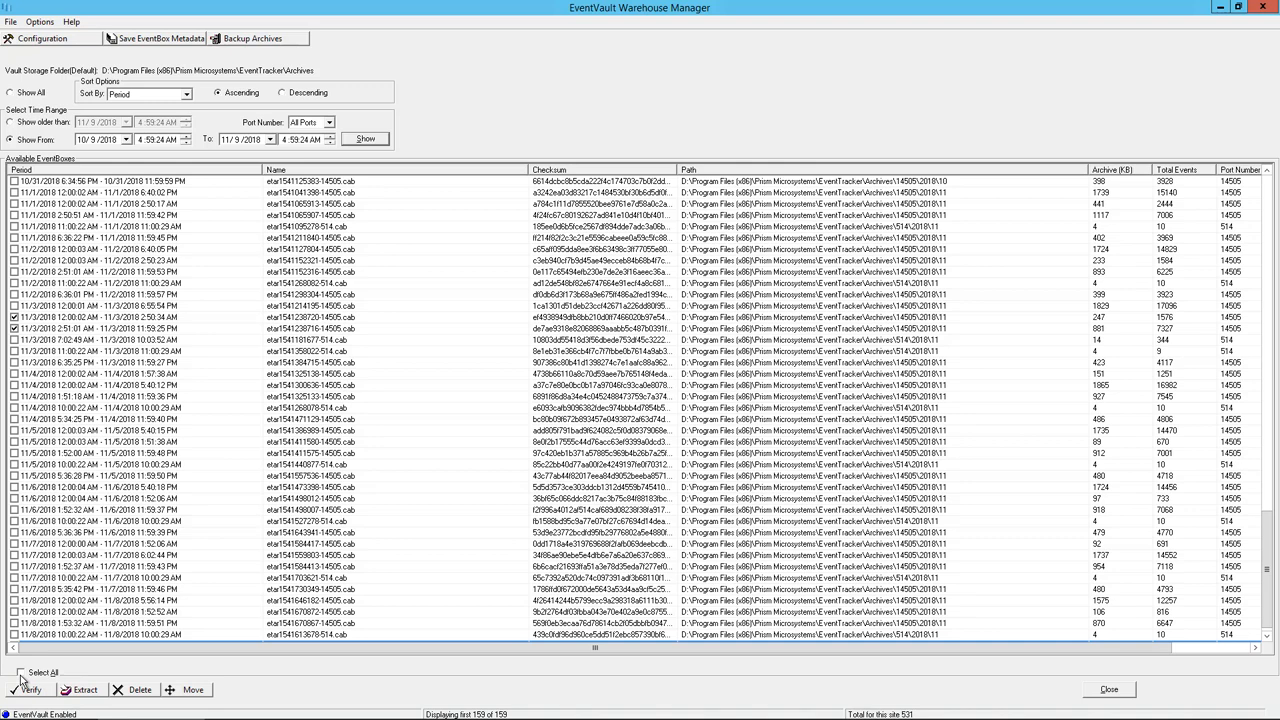
{"action": "left_click", "coordinate": [186, 690]}
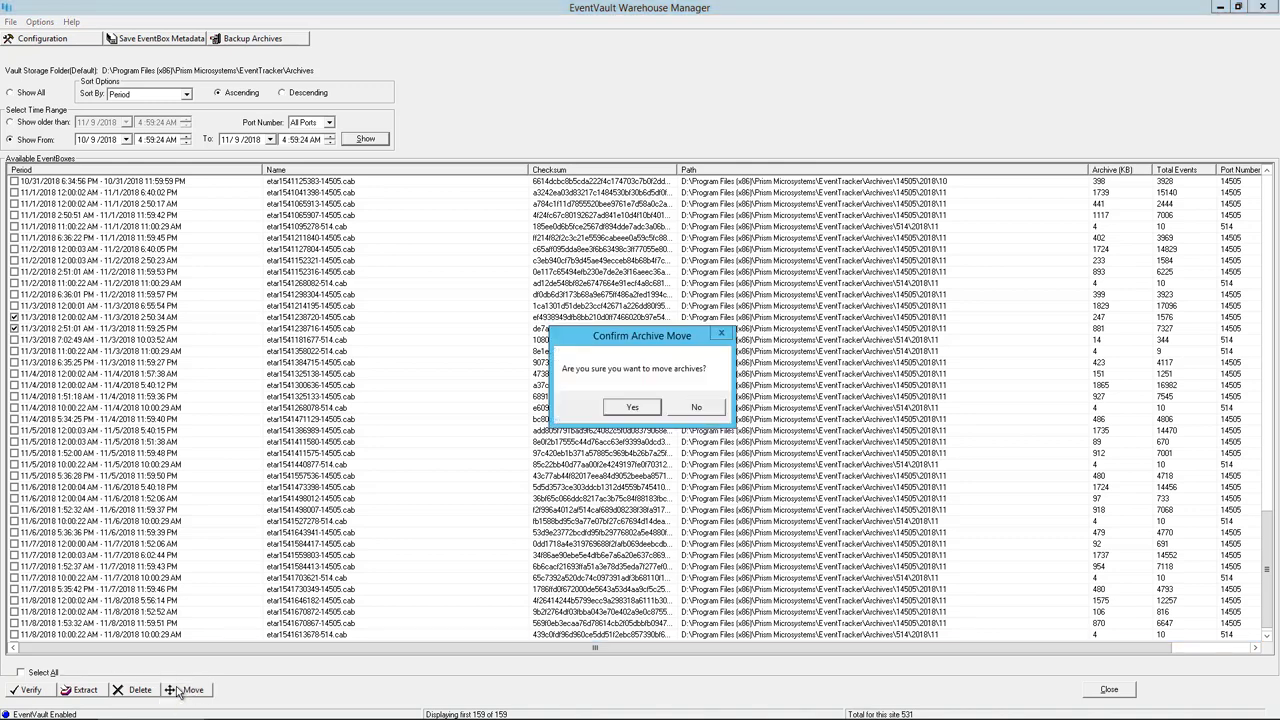
{"action": "left_click", "coordinate": [631, 408]}
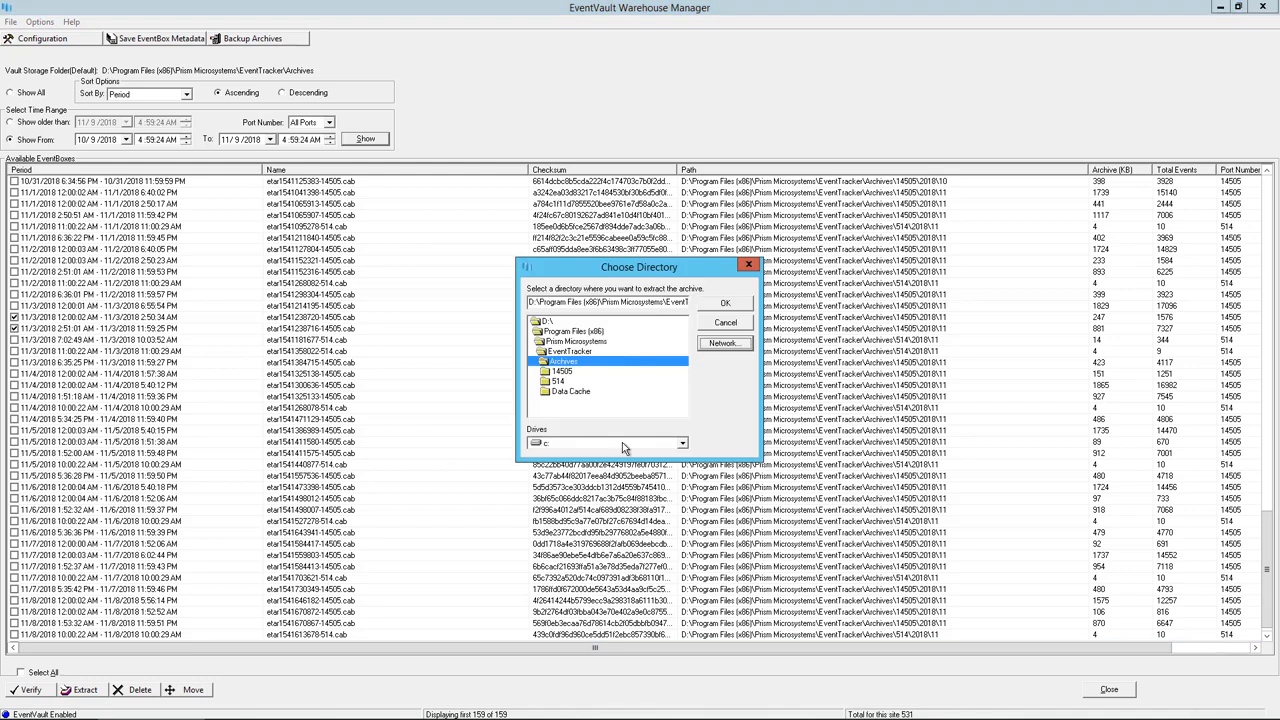
{"action": "double_click", "coordinate": [549, 322]}
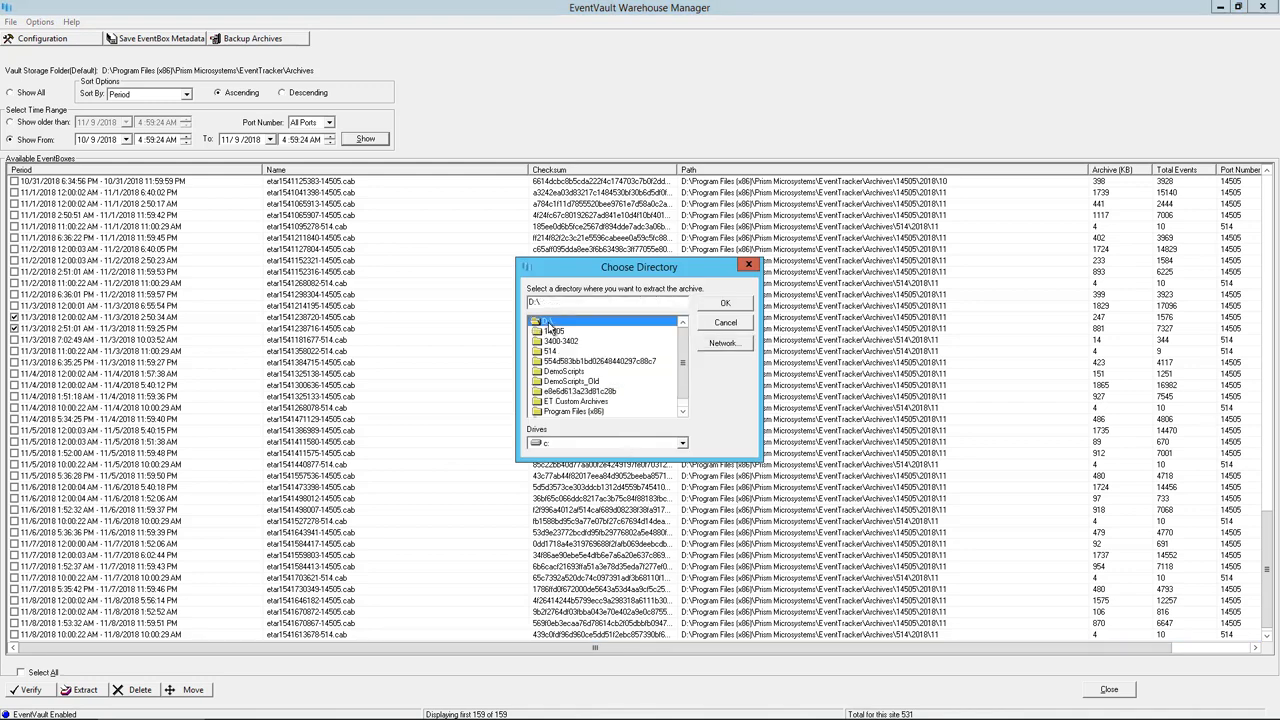
{"action": "left_click", "coordinate": [716, 303]}
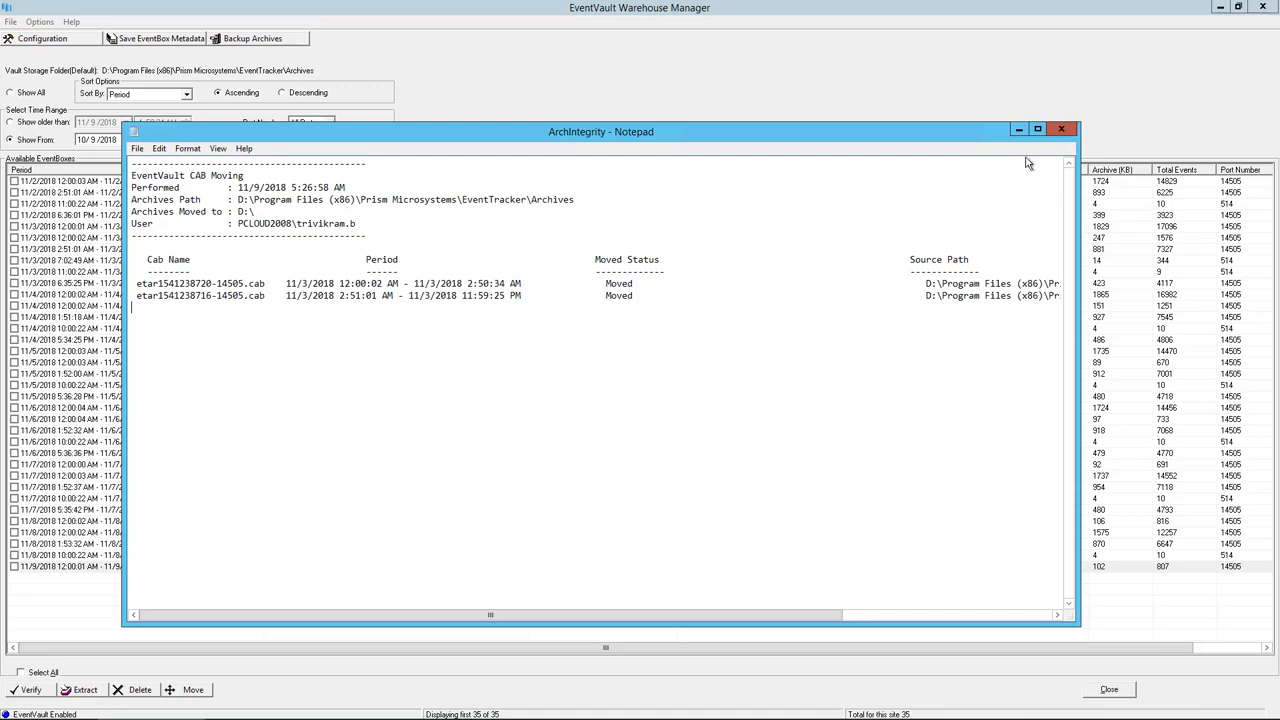
{"action": "left_click", "coordinate": [1061, 129]}
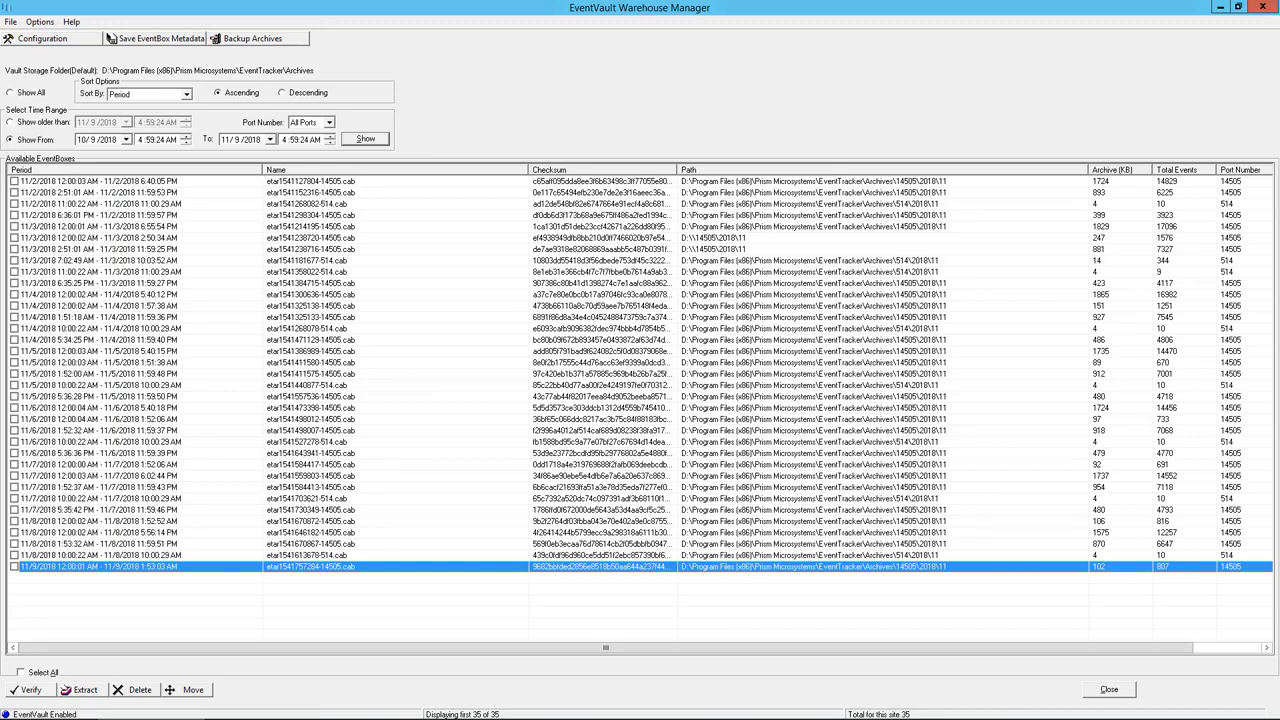
{"action": "left_click", "coordinate": [14, 283]}
{"action": "left_click", "coordinate": [14, 294]}
{"action": "left_click", "coordinate": [140, 690]}
{"action": "left_click", "coordinate": [650, 410]}
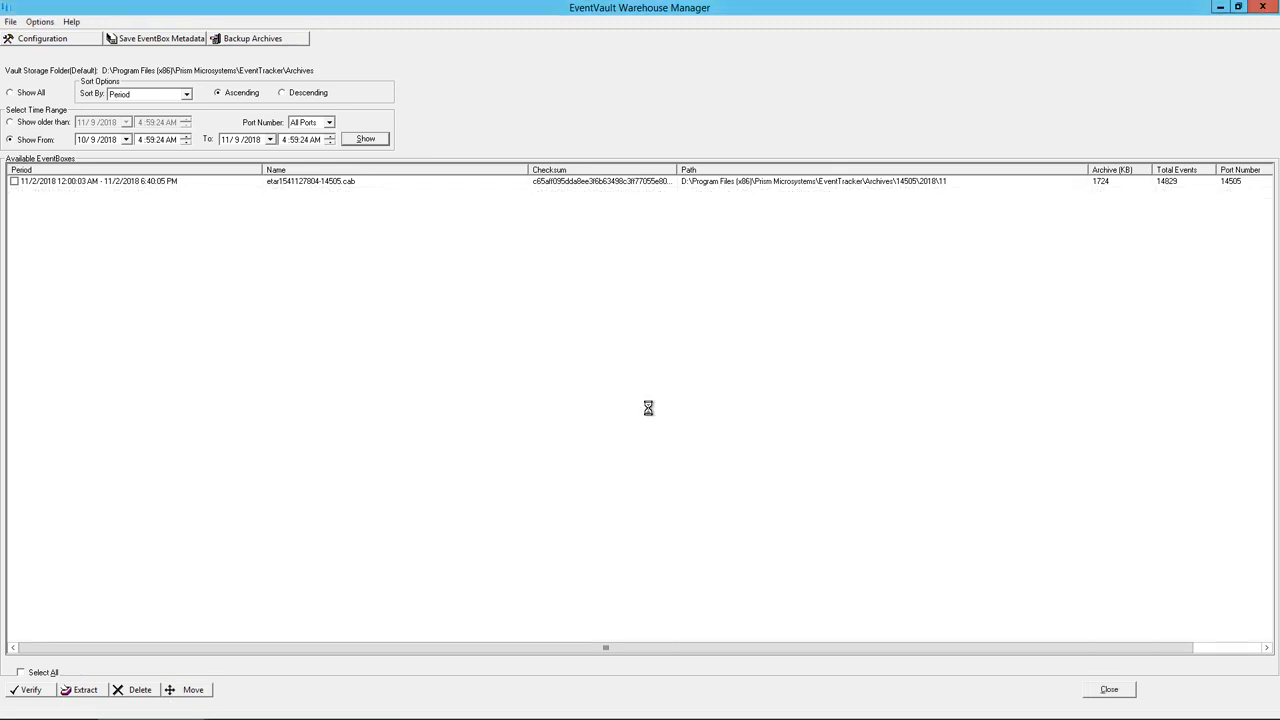
{"action": "left_click_drag", "start_coordinate": [508, 247], "coordinate": [755, 380]}
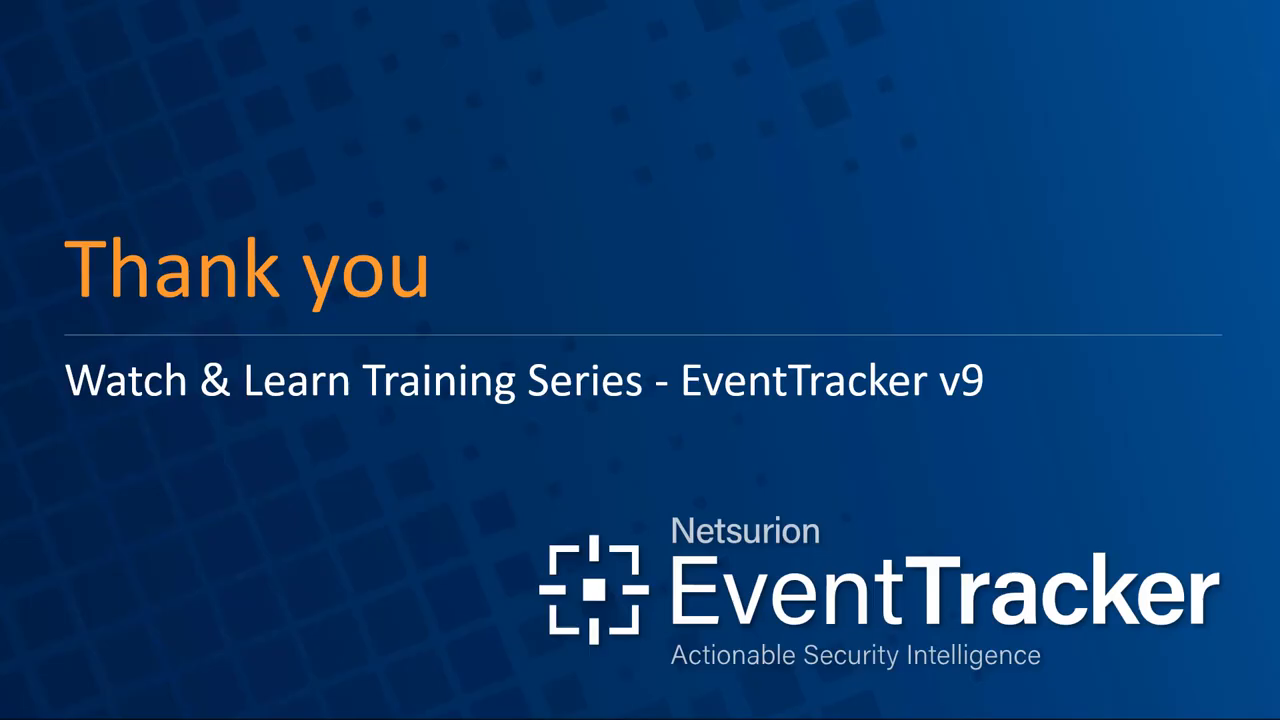